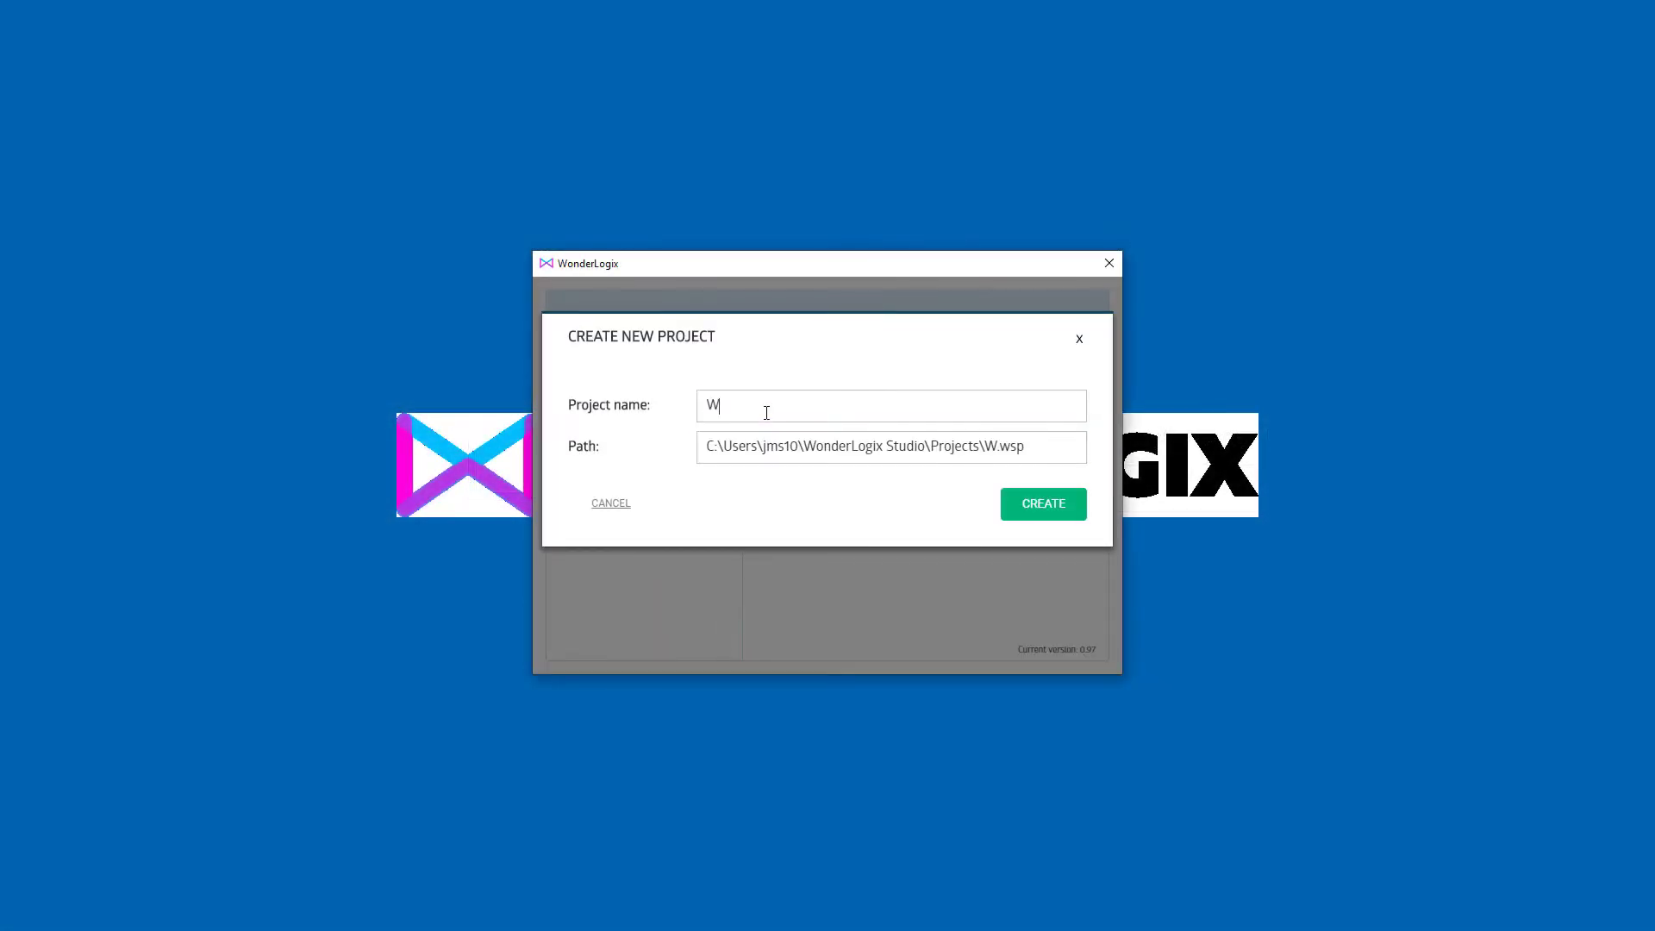
- Create the new project as Water Supply System and add a component named Water Tank to it
type("ater Supply System")
left_click(1032, 513)
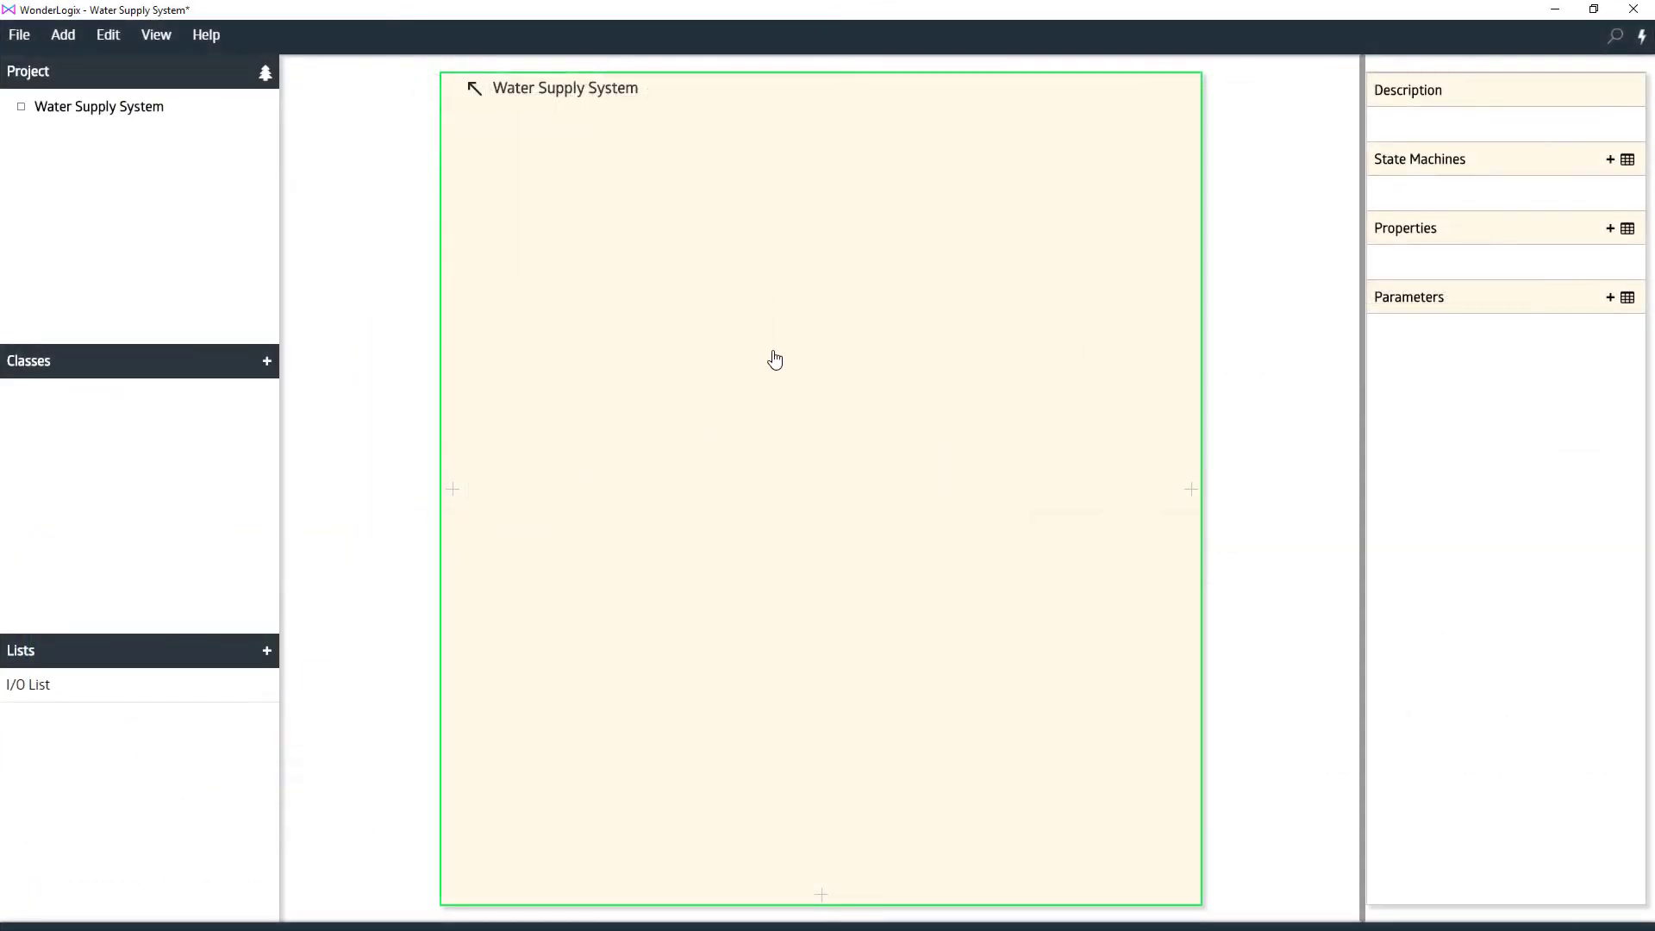
right_click(774, 359)
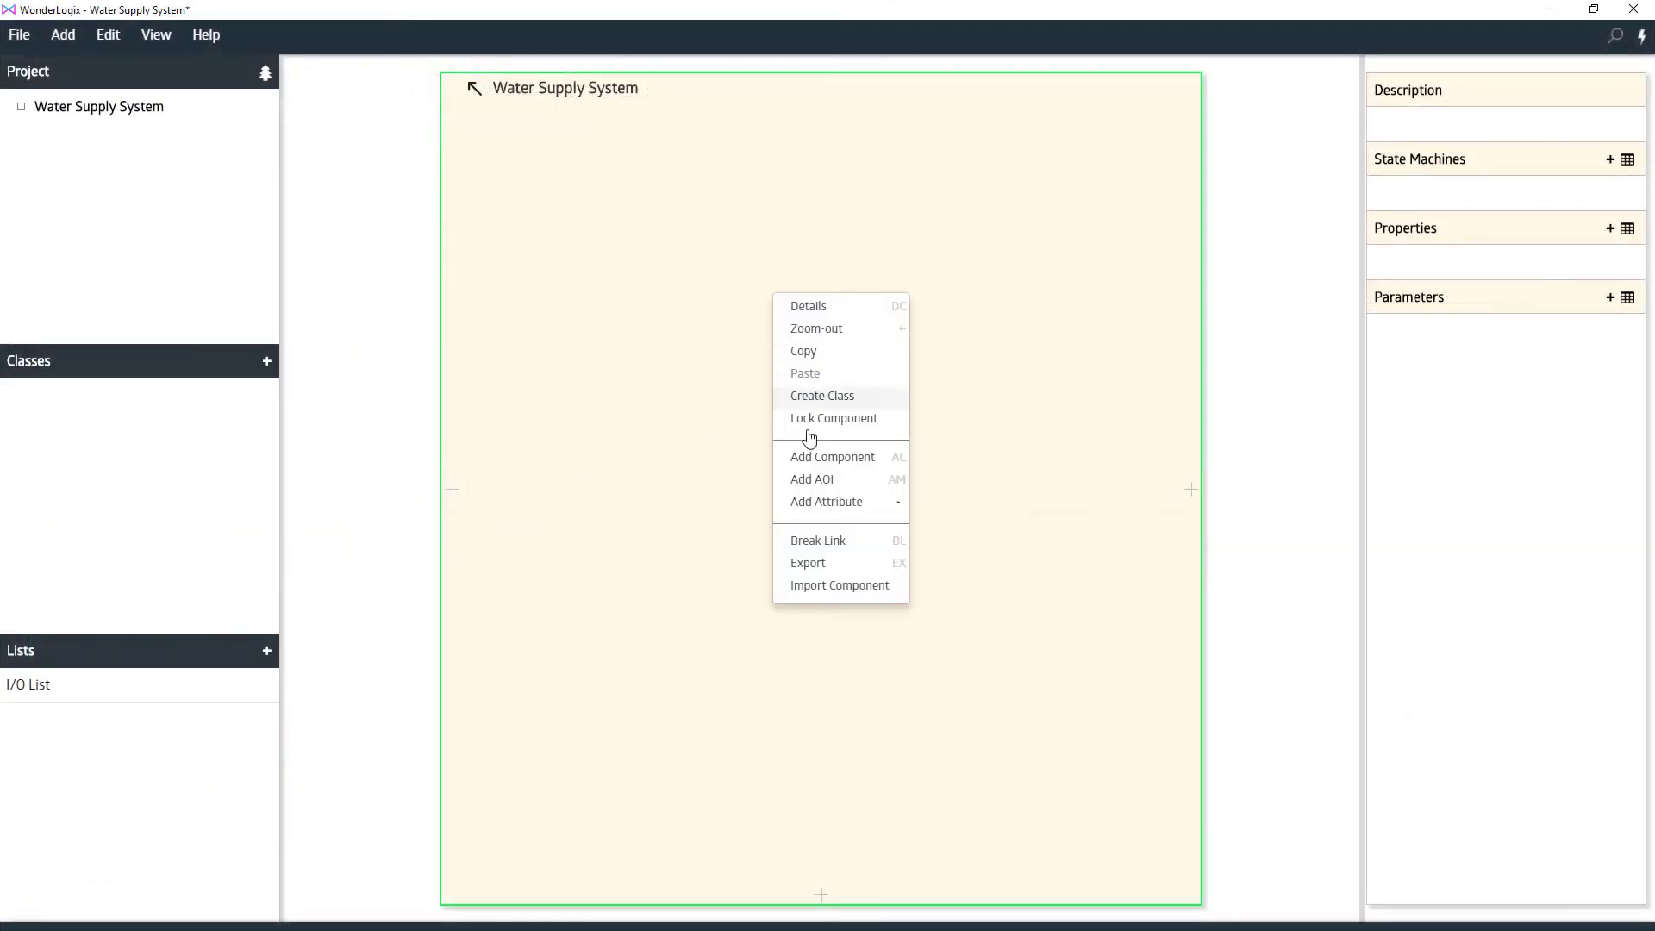
left_click(820, 457)
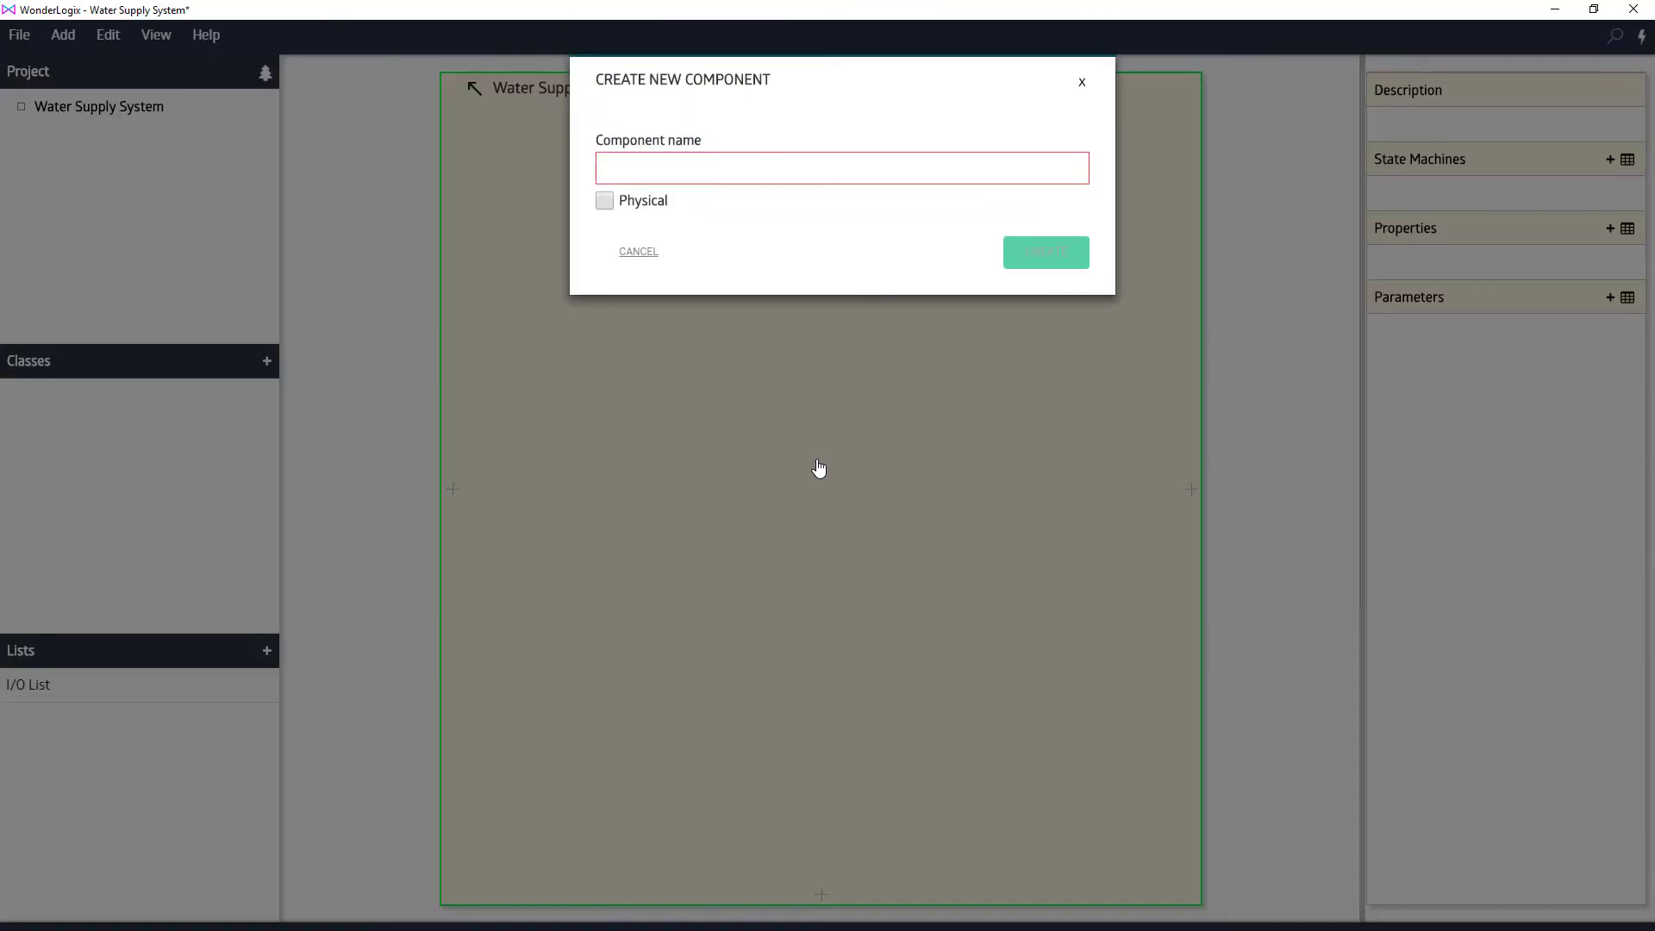
type("Water Tank")
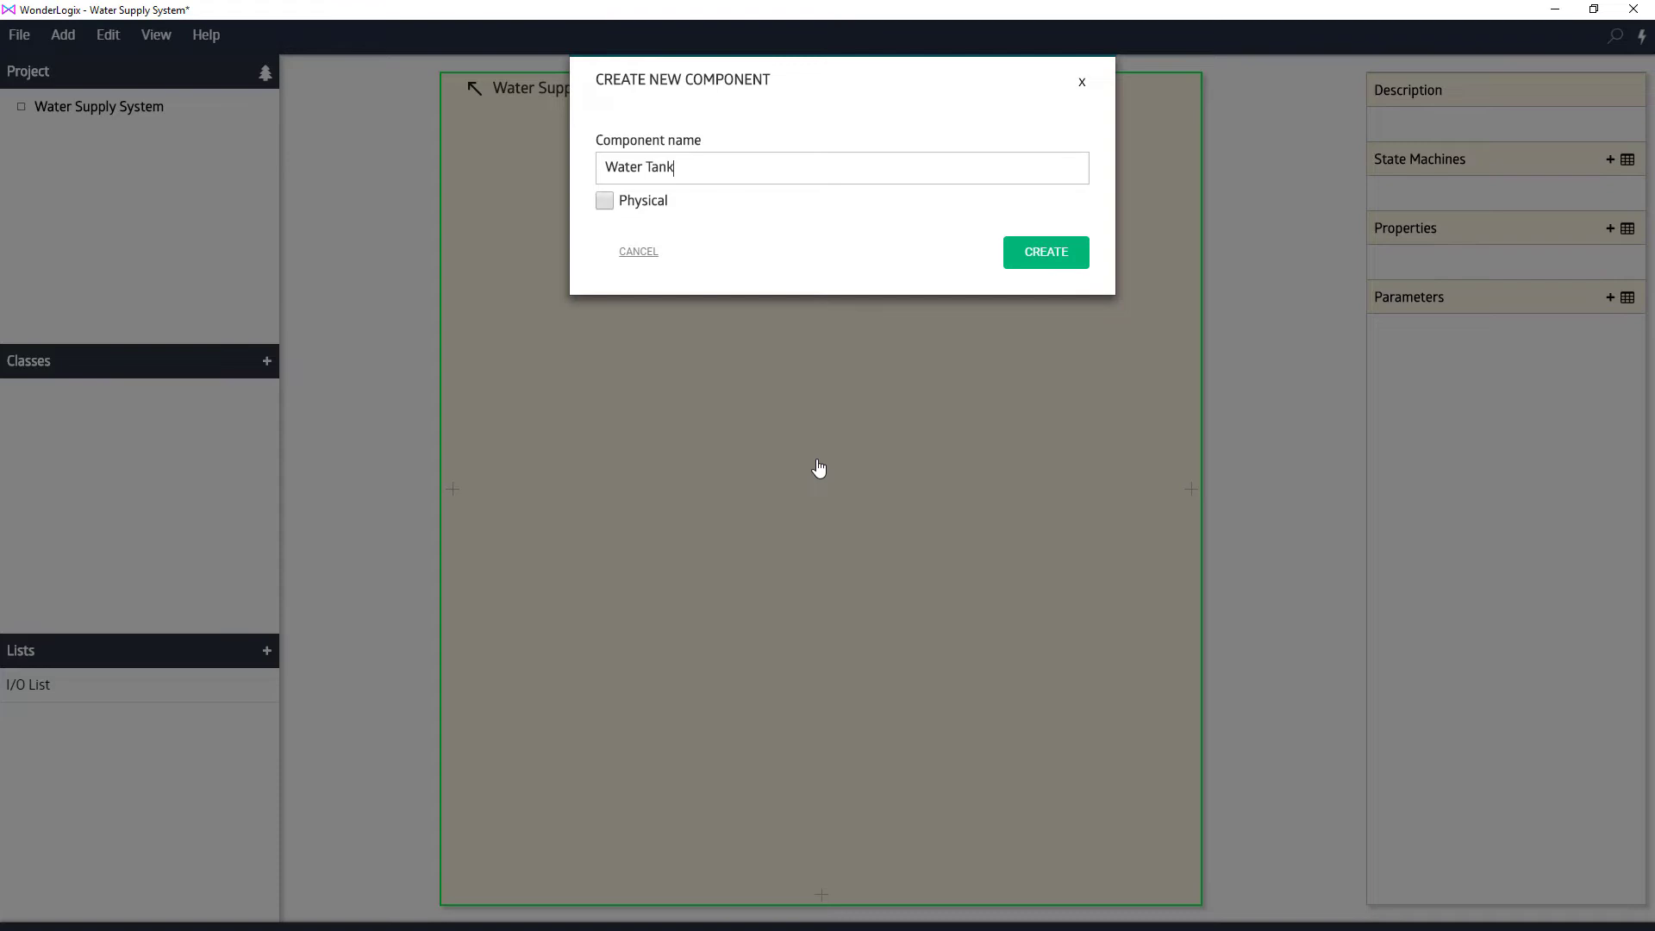
left_click(1051, 267)
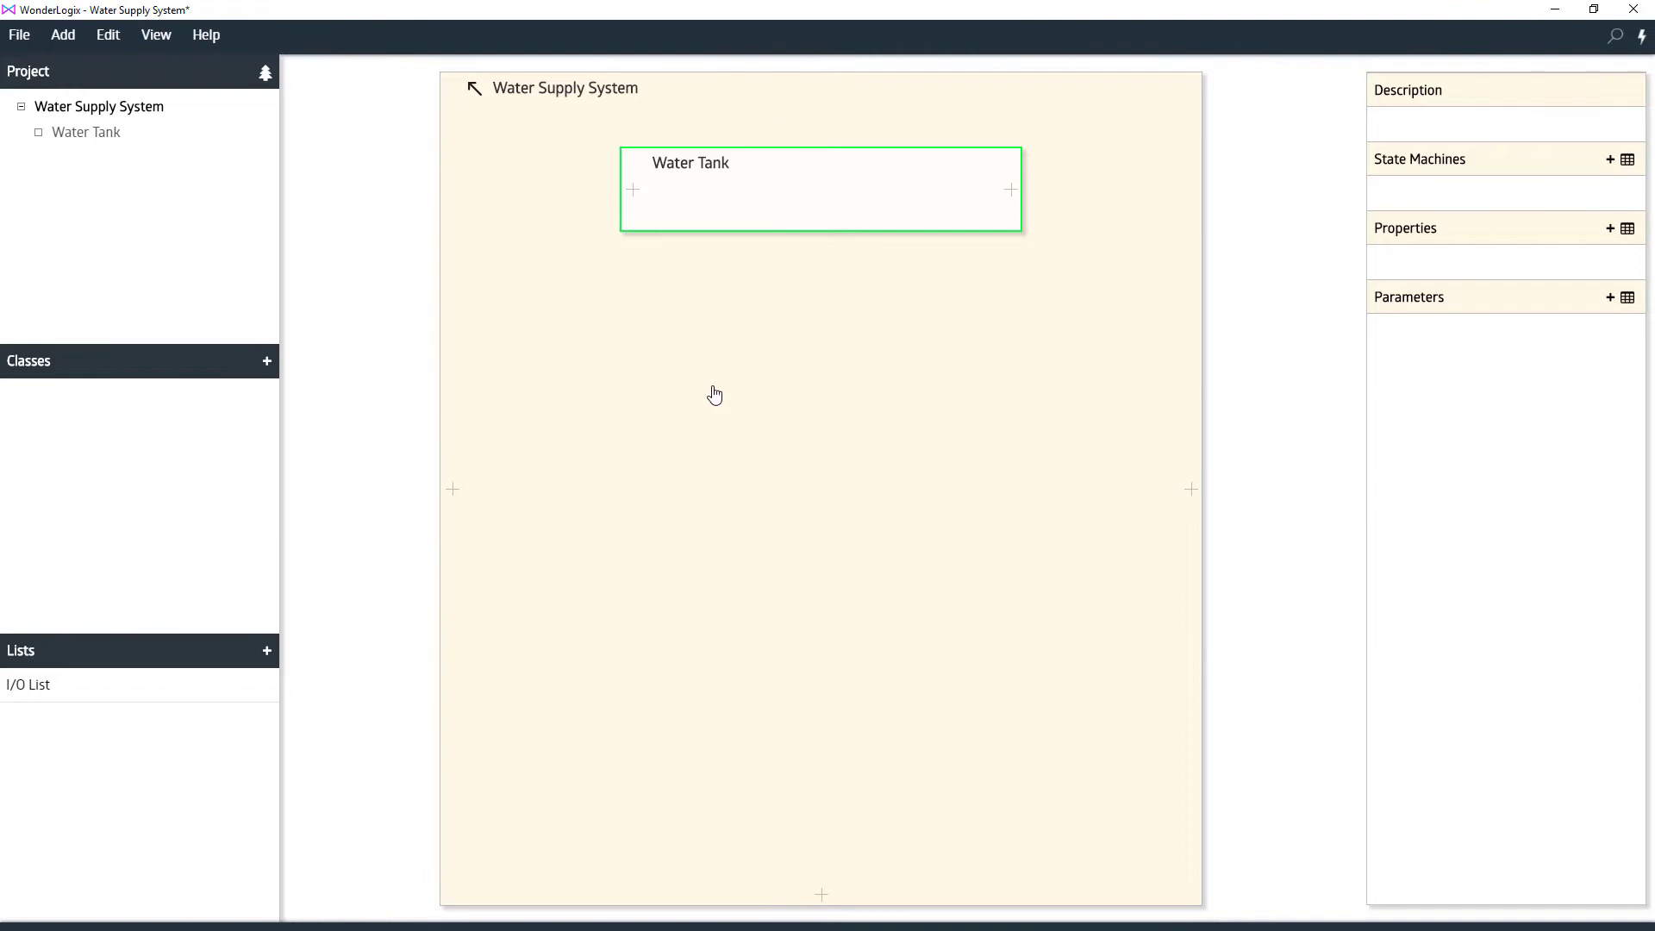
- Add a second component named Water Well to the Water Supply System
right_click(715, 395)
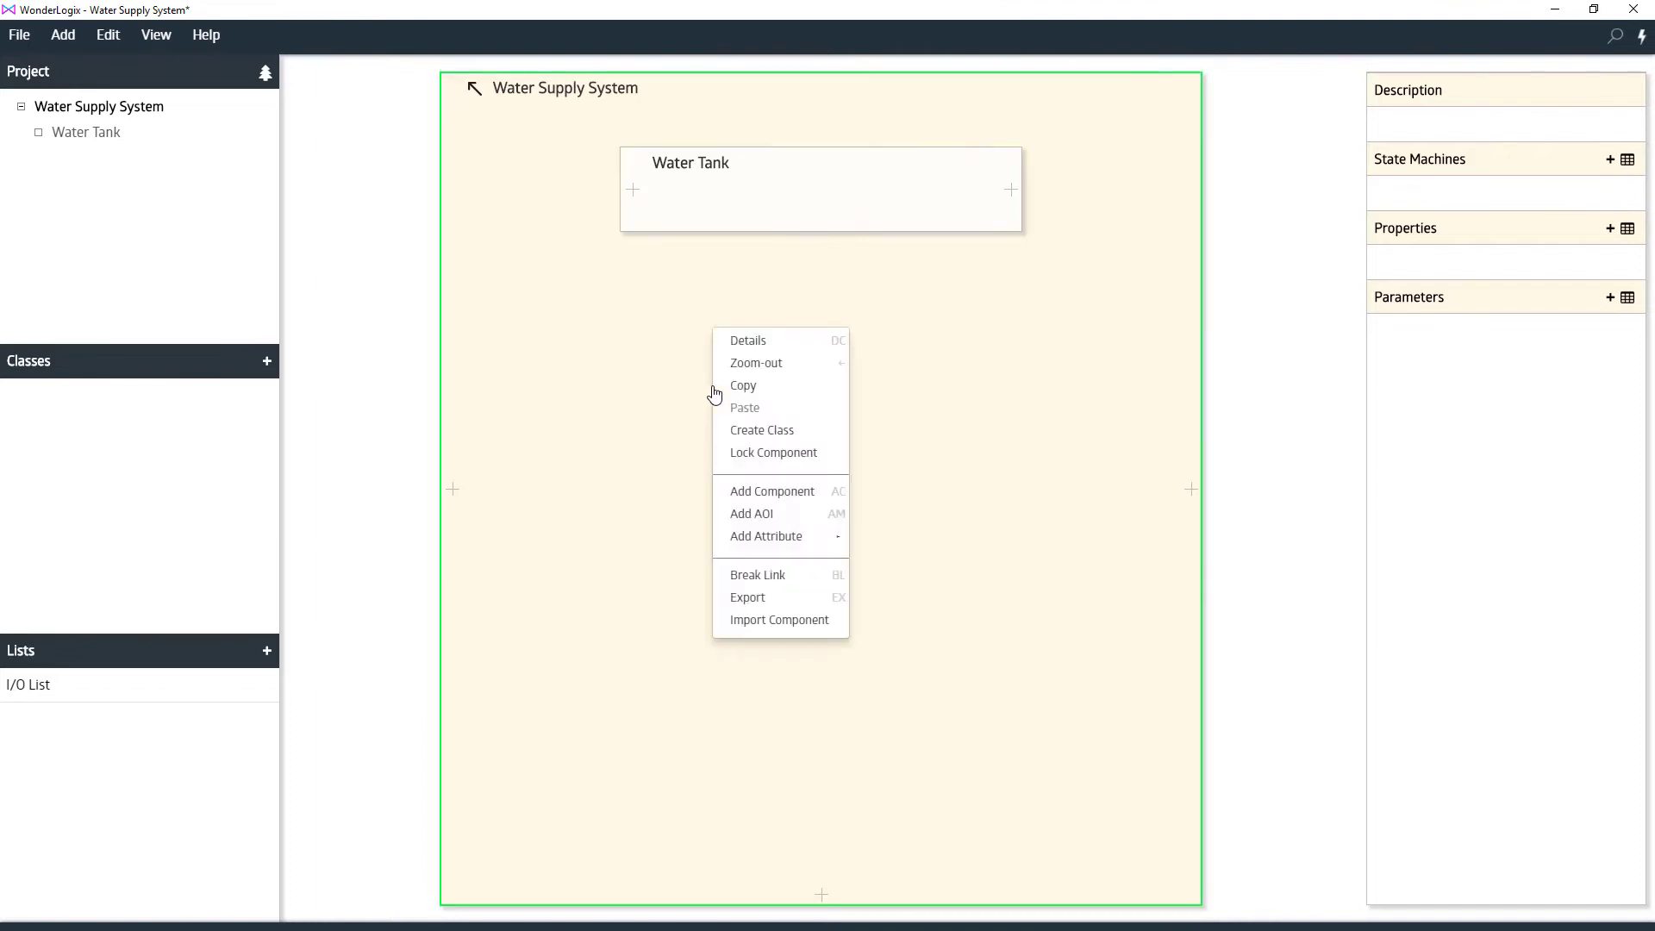
left_click(767, 496)
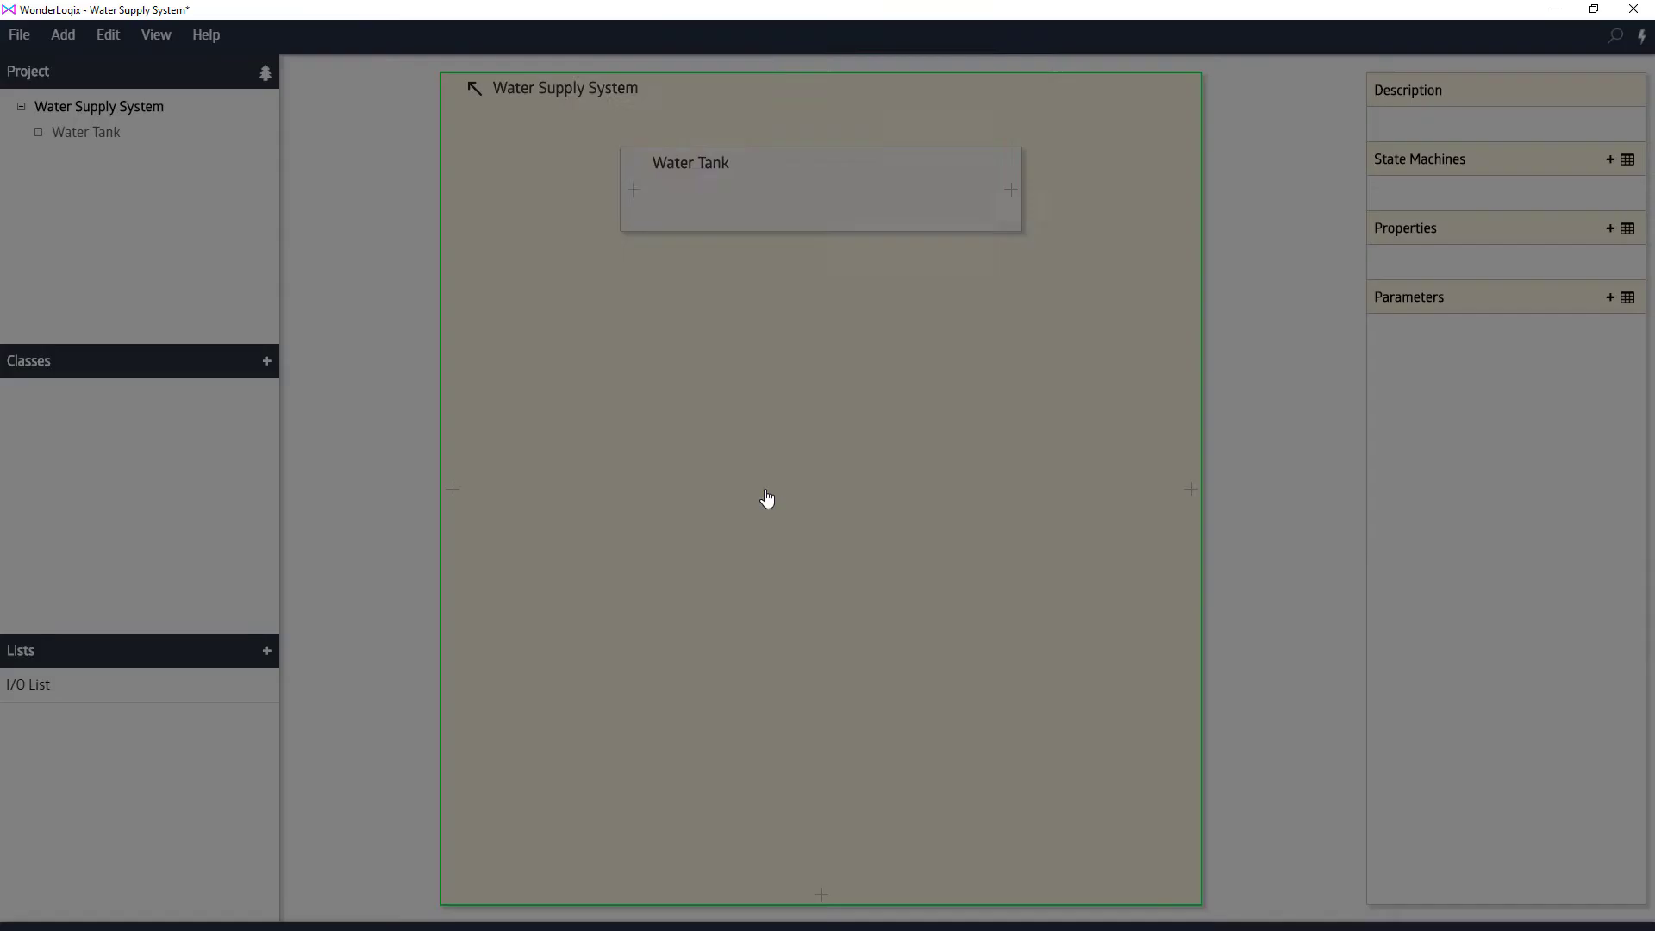
type("Water Well")
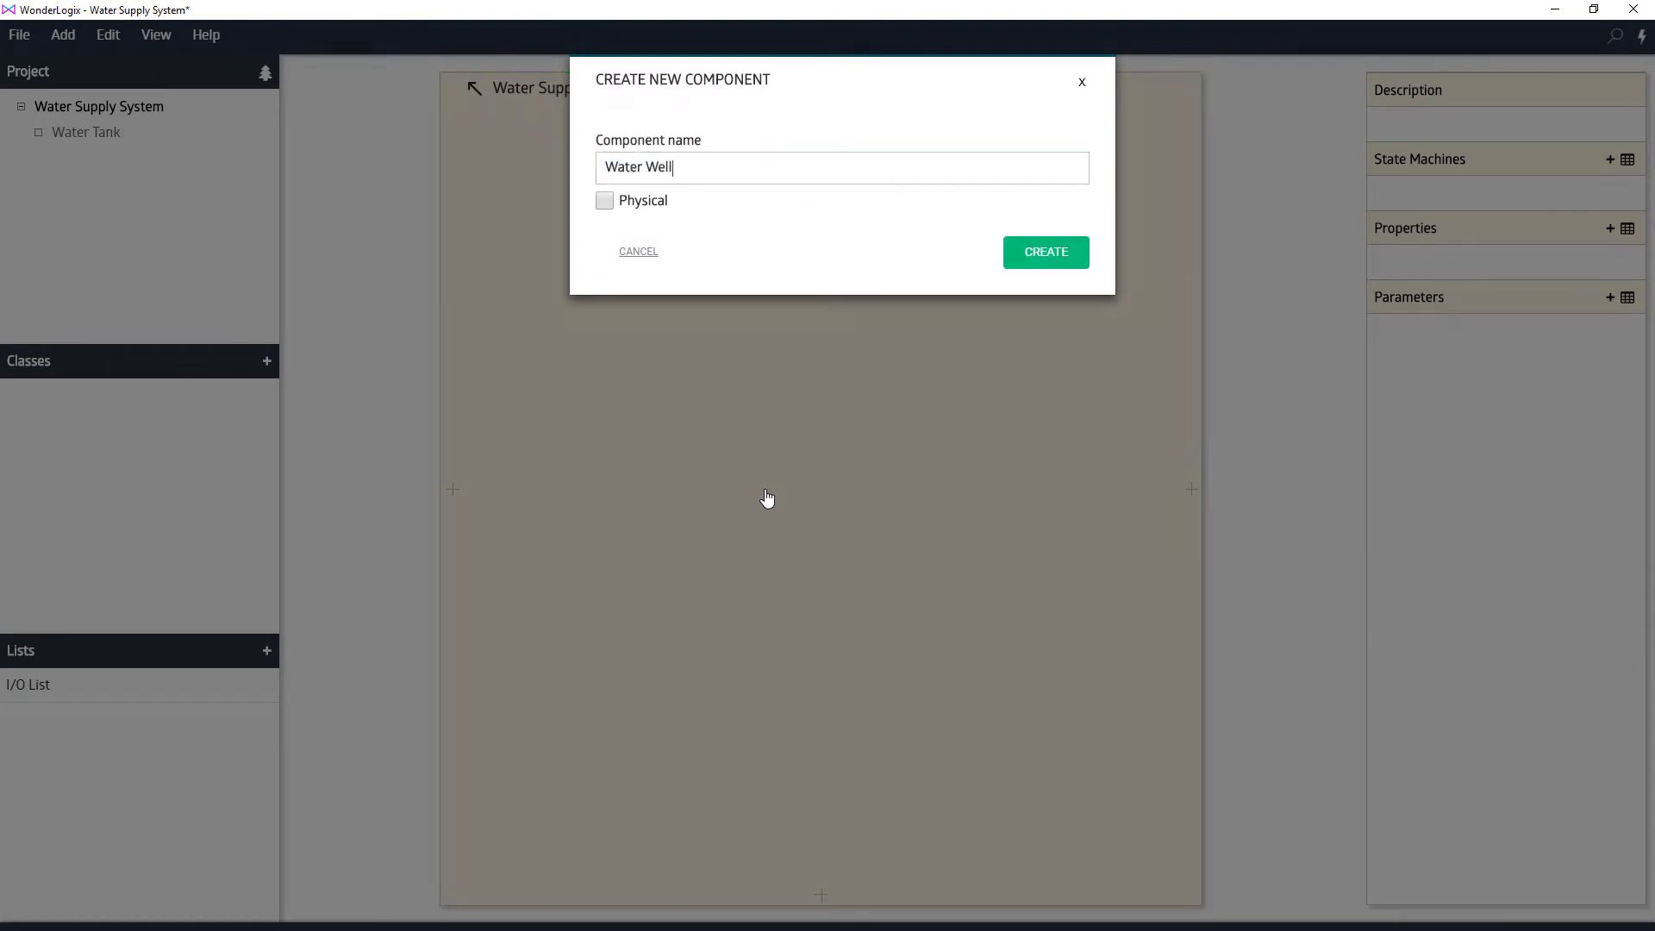
key("Return")
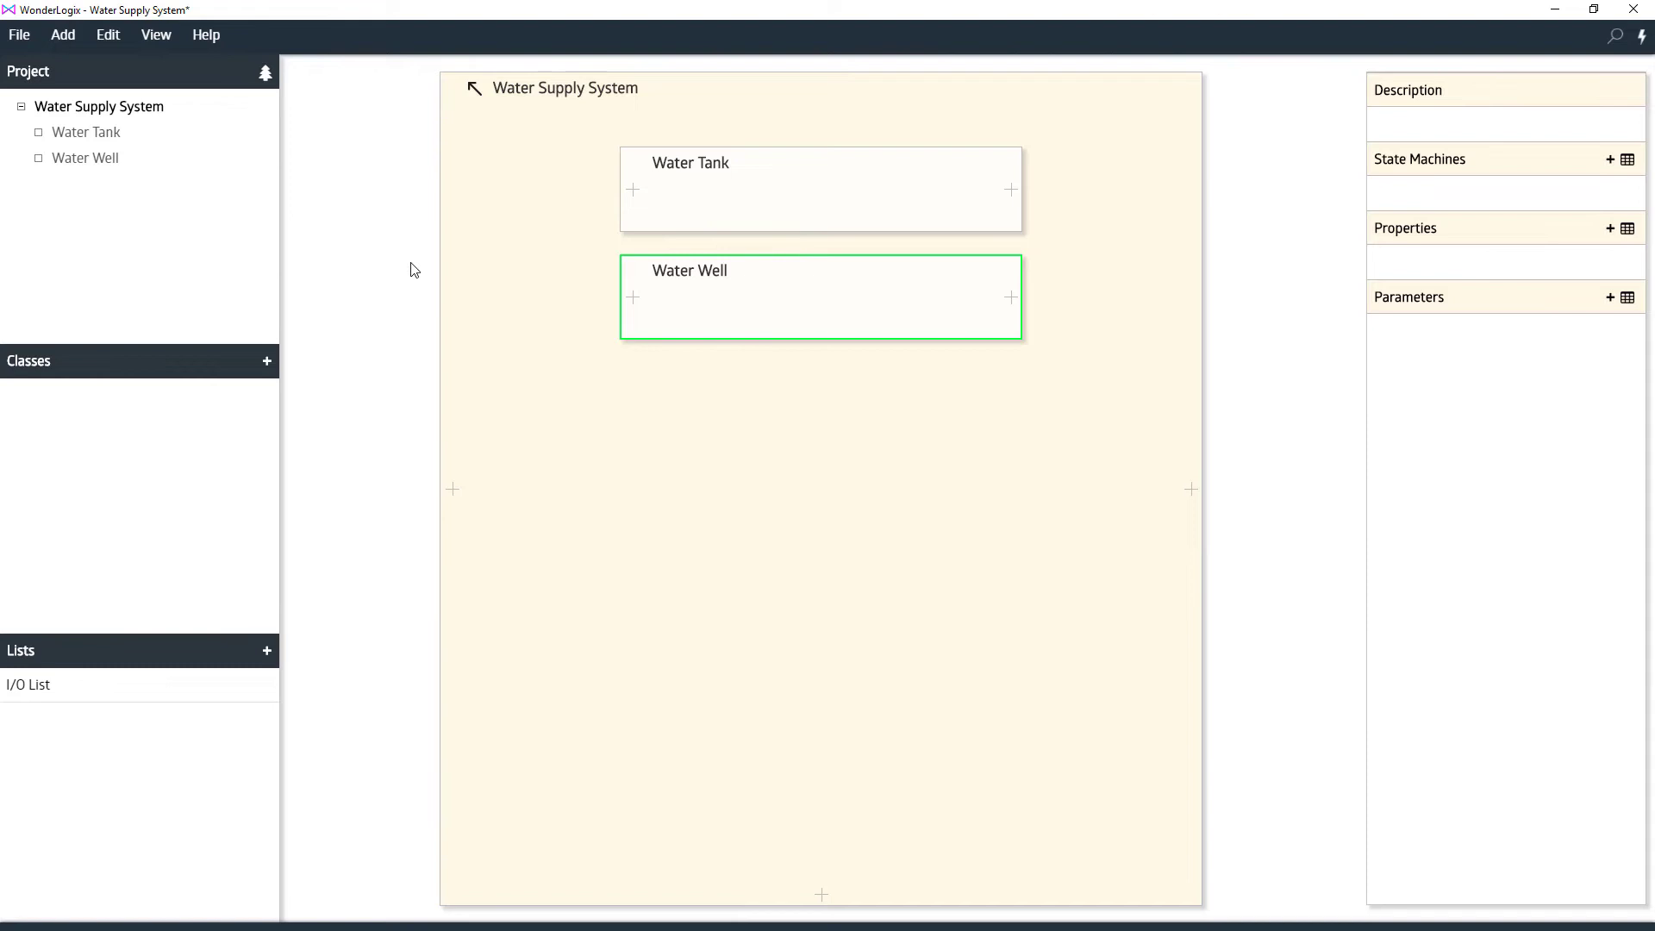
- Open the existing project file Lubrication System-Change Order 04.wsp from the Projects folder
left_click(21, 38)
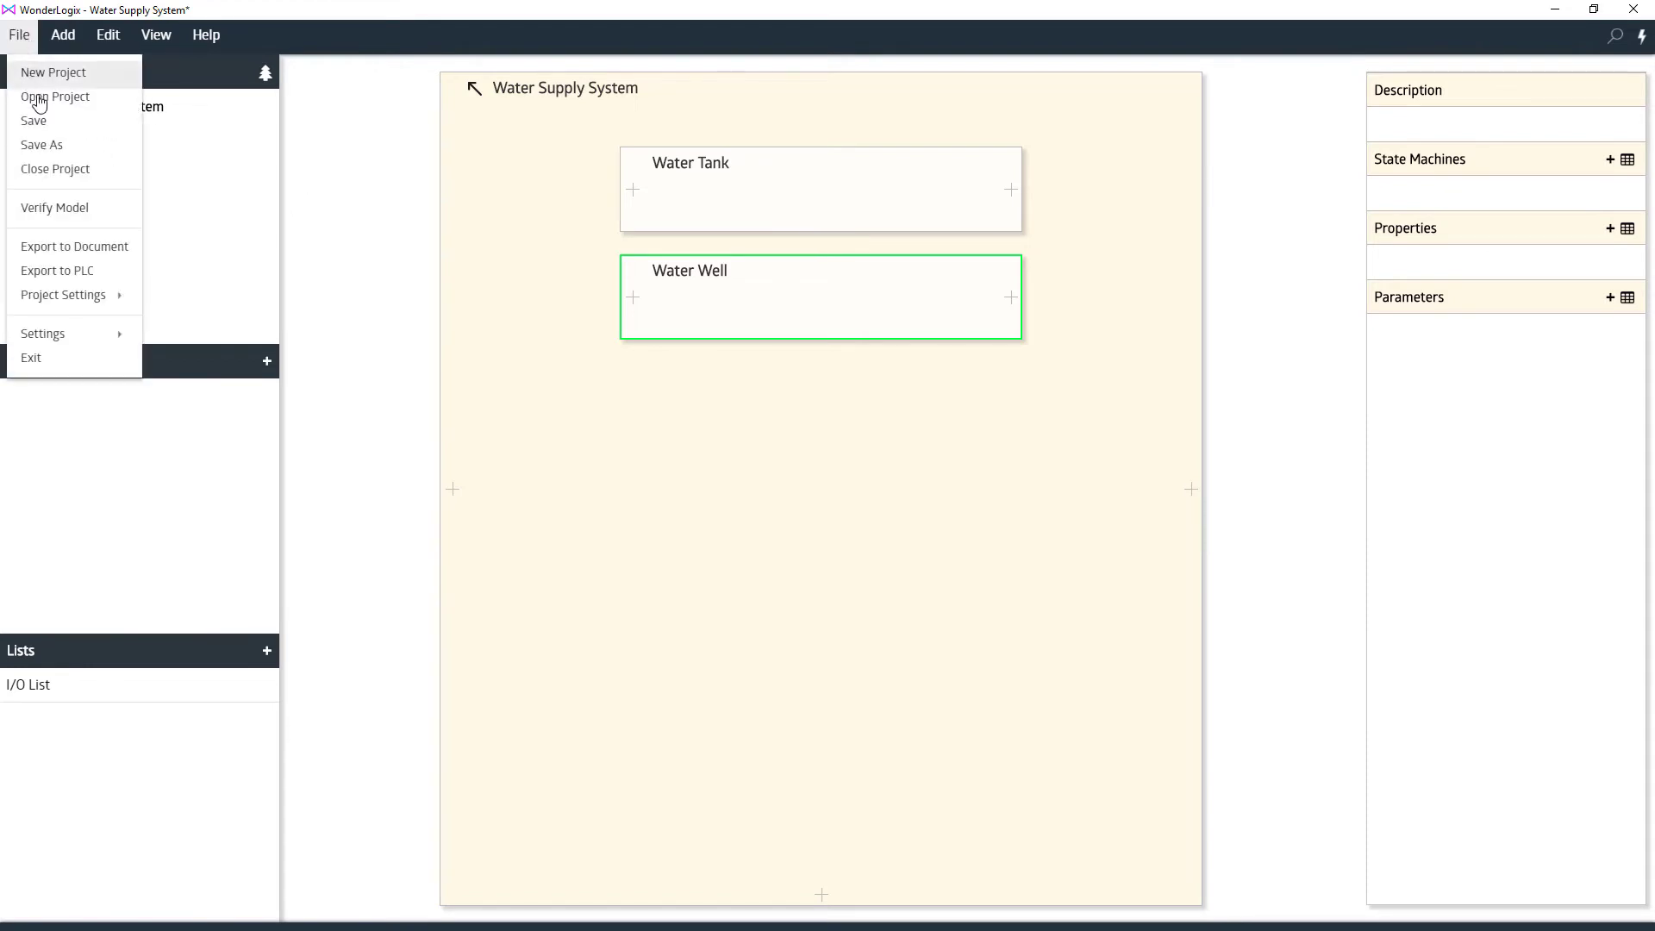
left_click(36, 97)
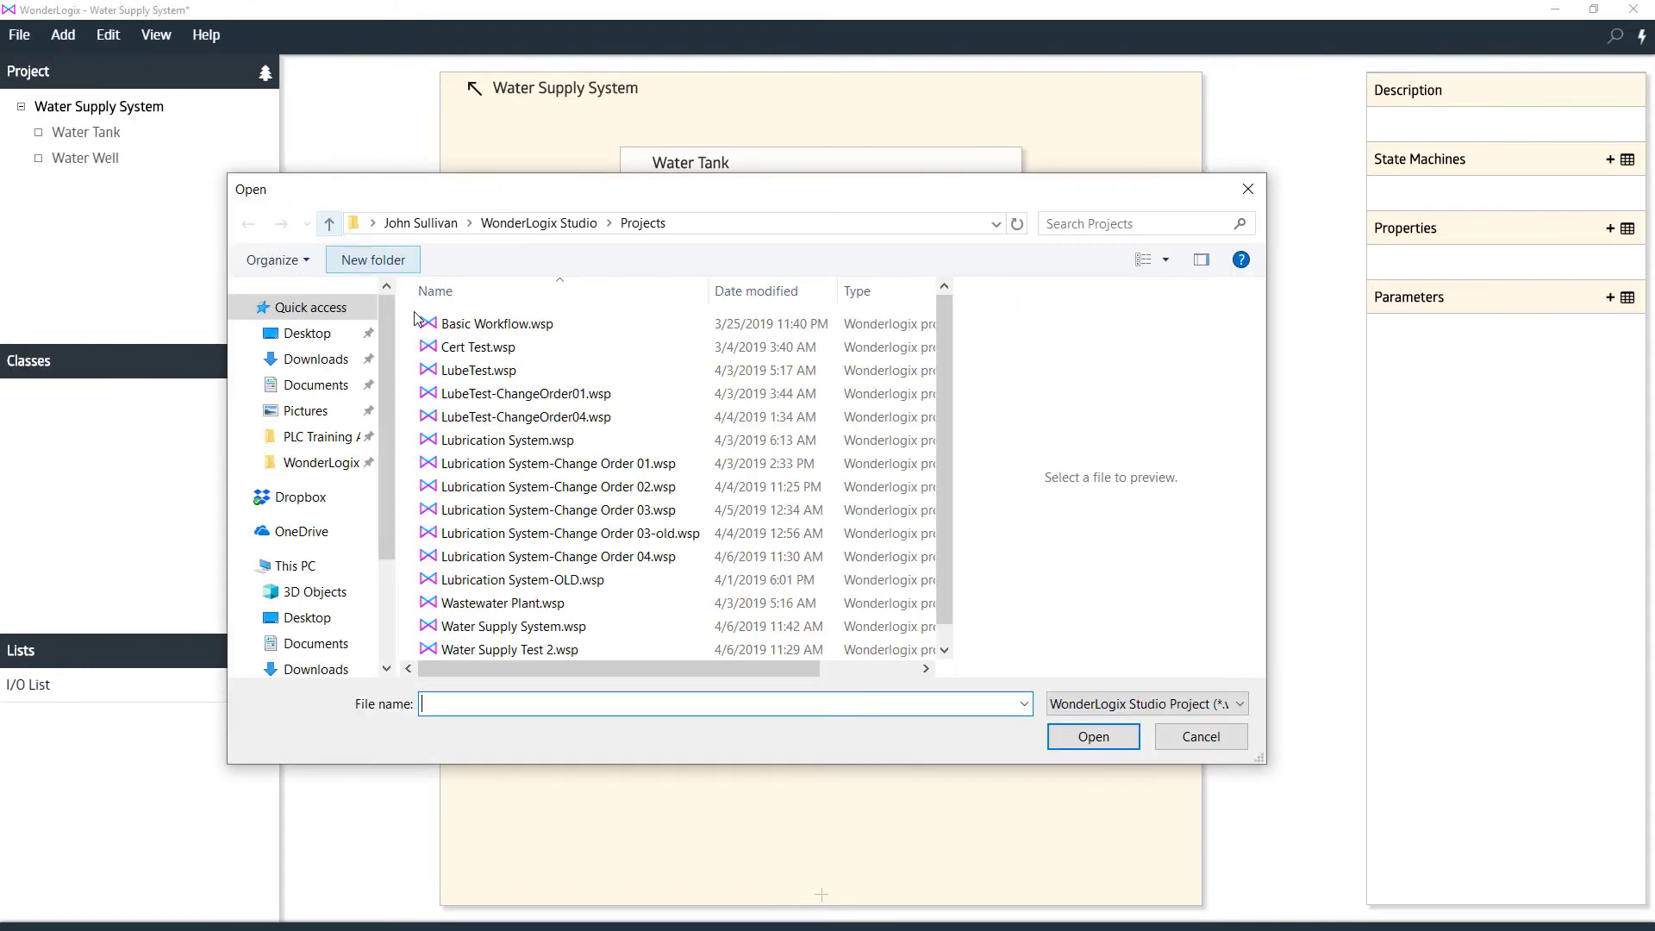
left_click(543, 561)
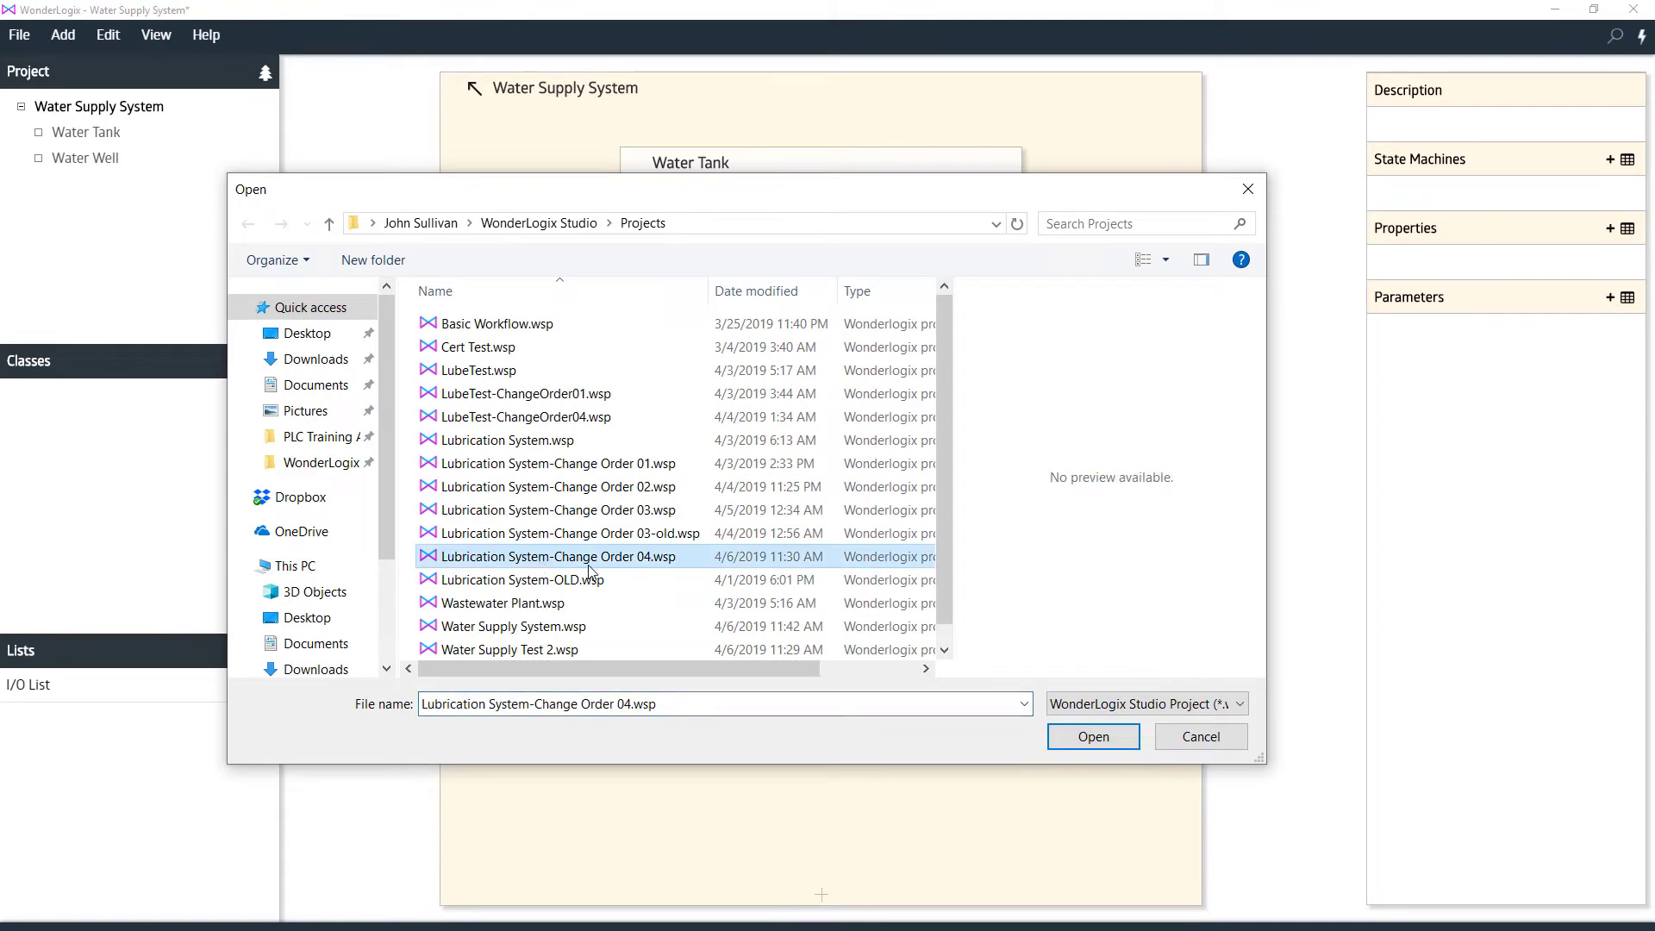
left_click(1085, 740)
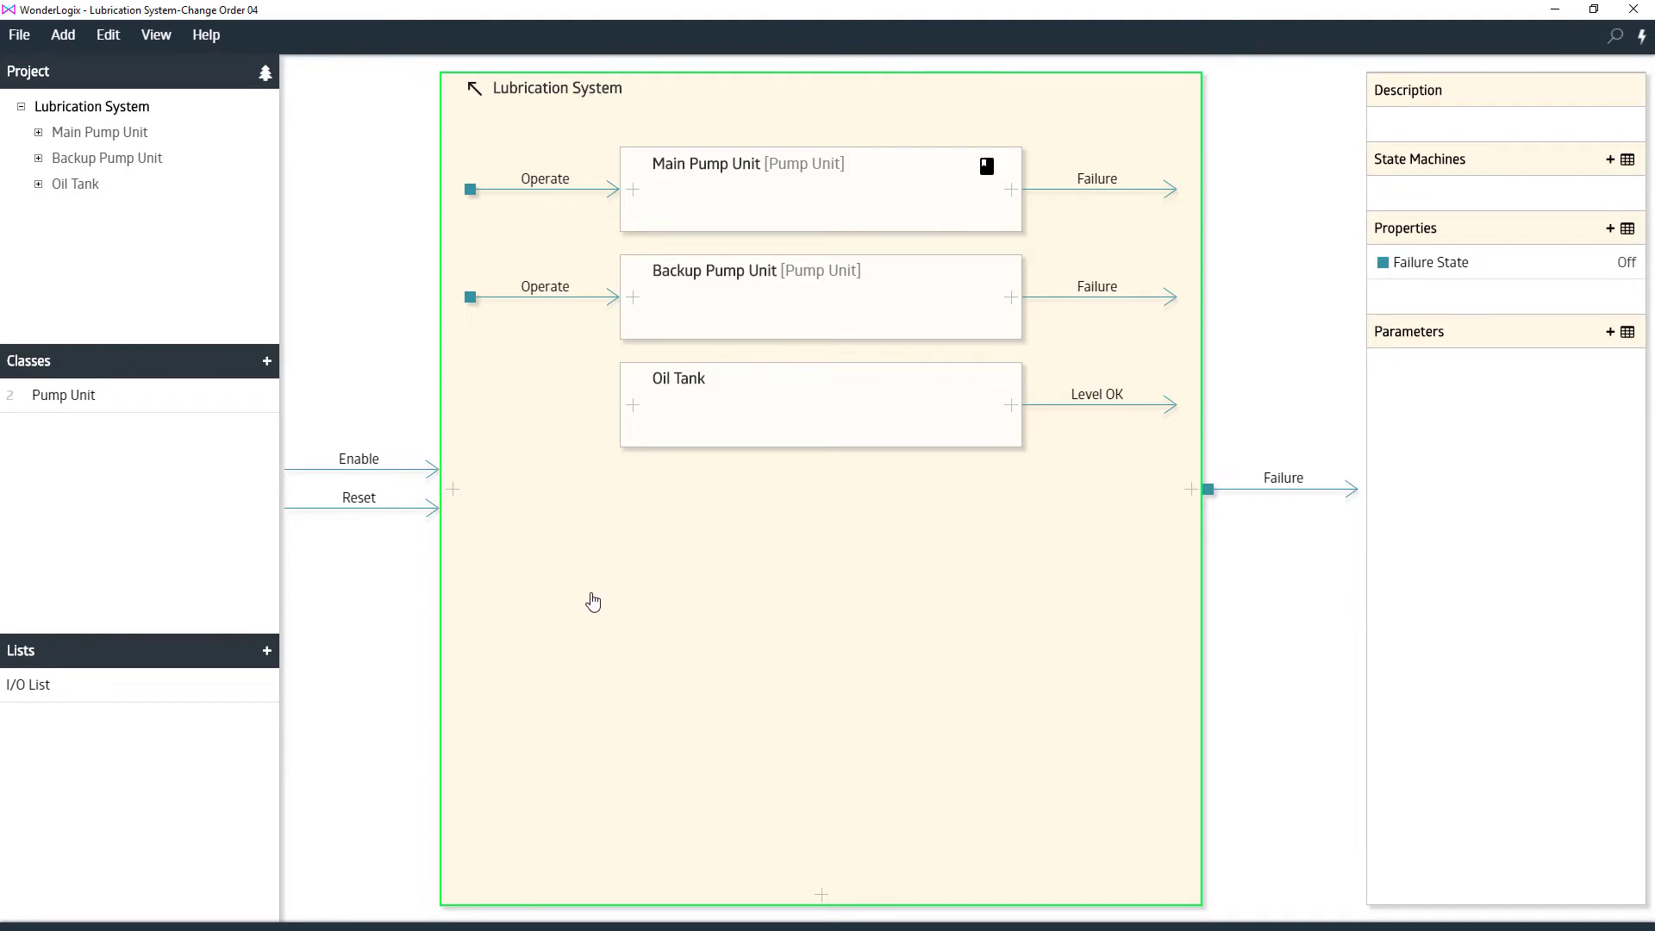
- Export the Lubrication System component to the library as Pumping System.wso with the description "A main pump and a backup pump for high availability pumping"
right_click(644, 552)
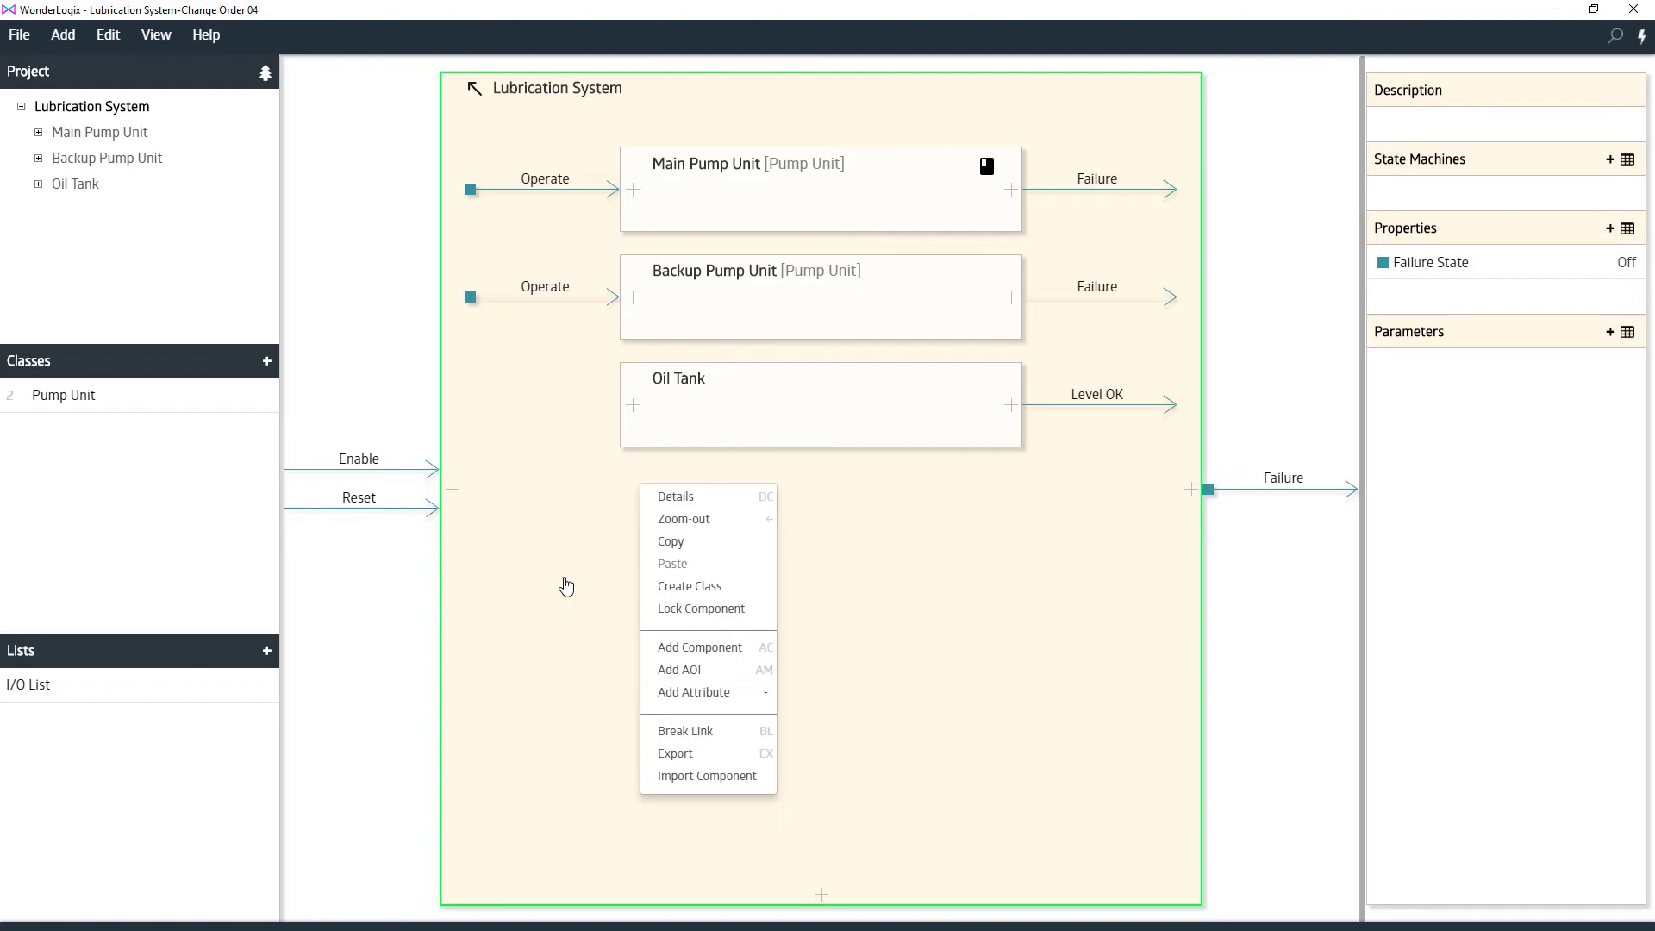
left_click(681, 754)
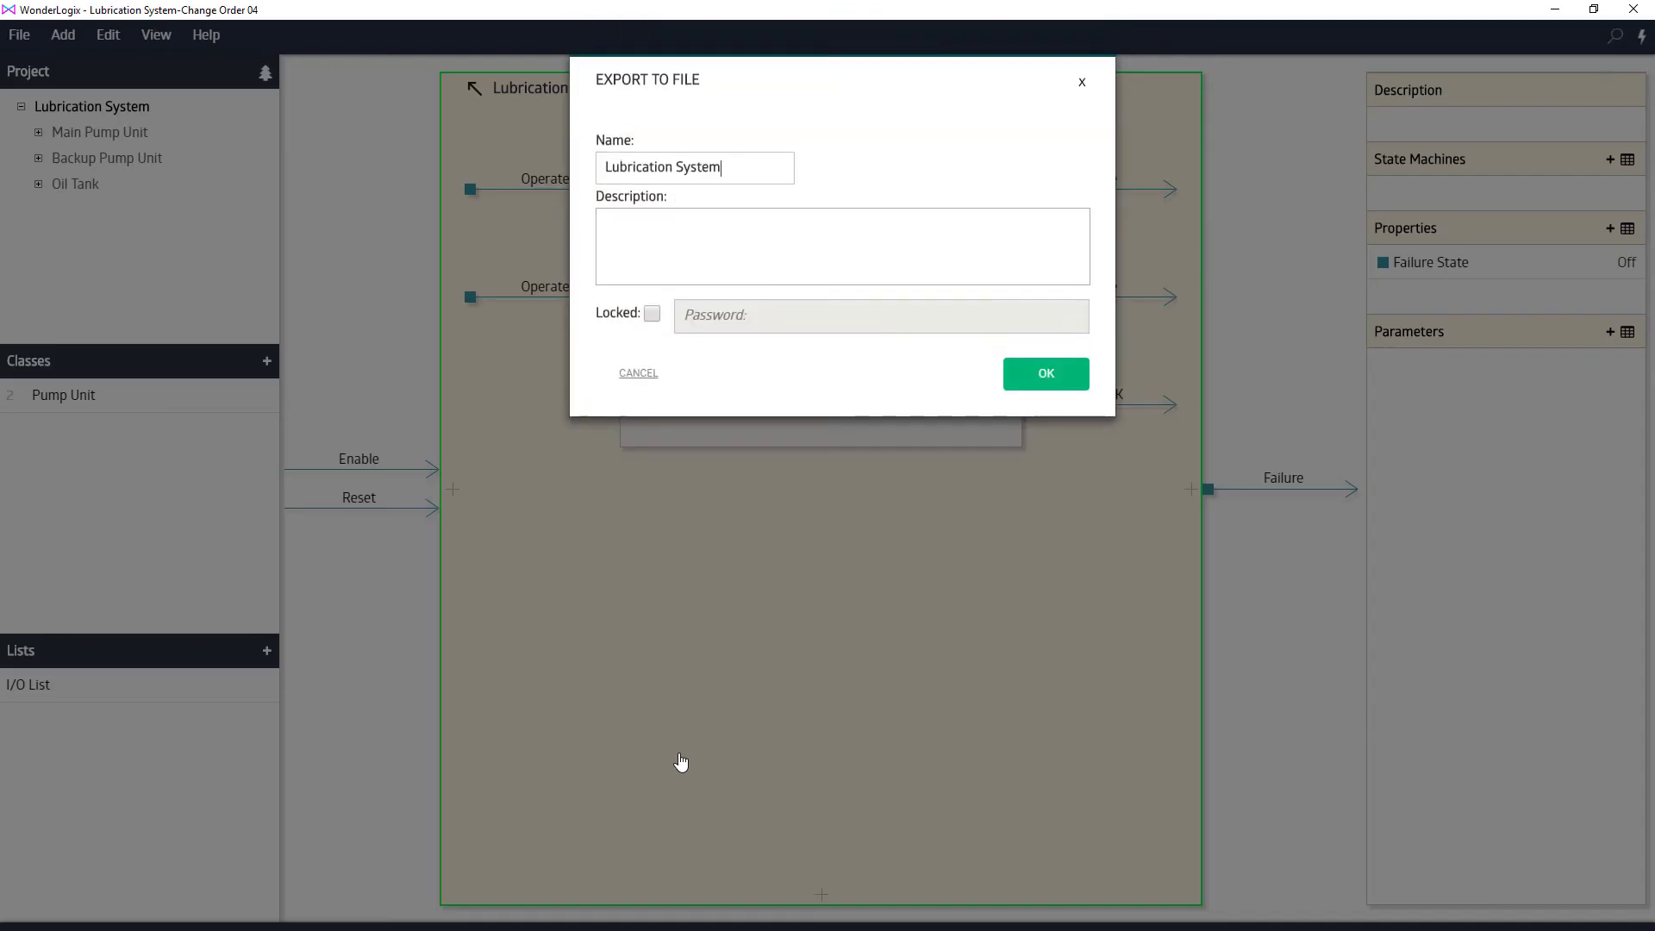
double_click(664, 168)
type("Pumping")
left_click(659, 235)
type("A main")
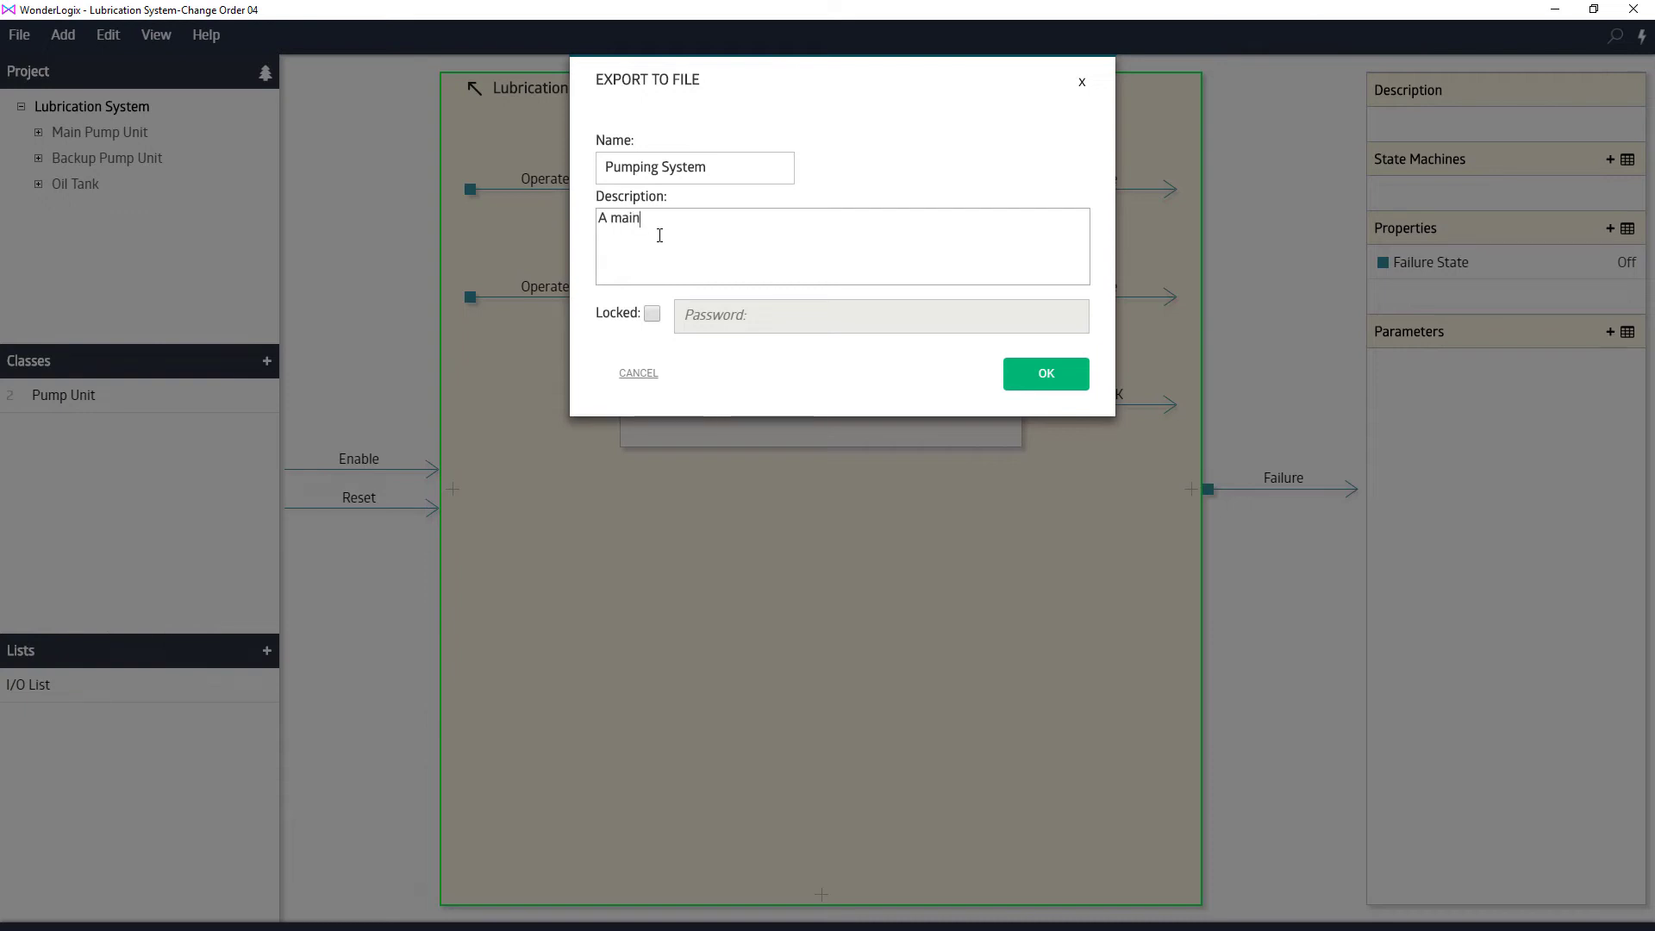
type(" pump and a backup pump for high avail")
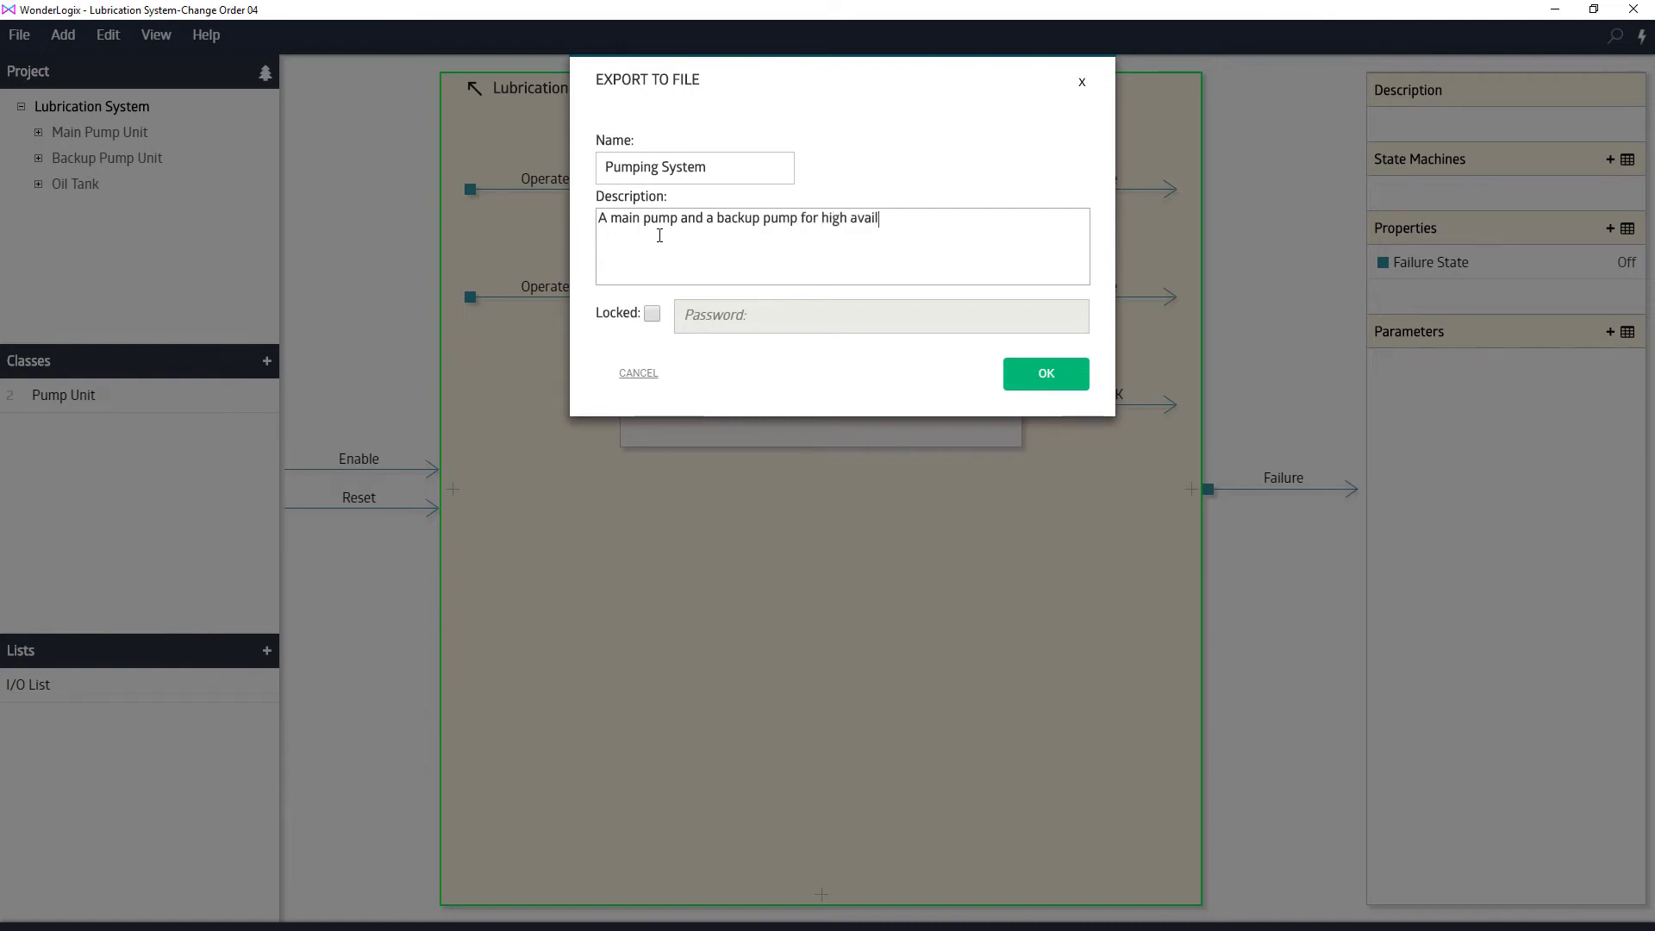
type("ability pumping")
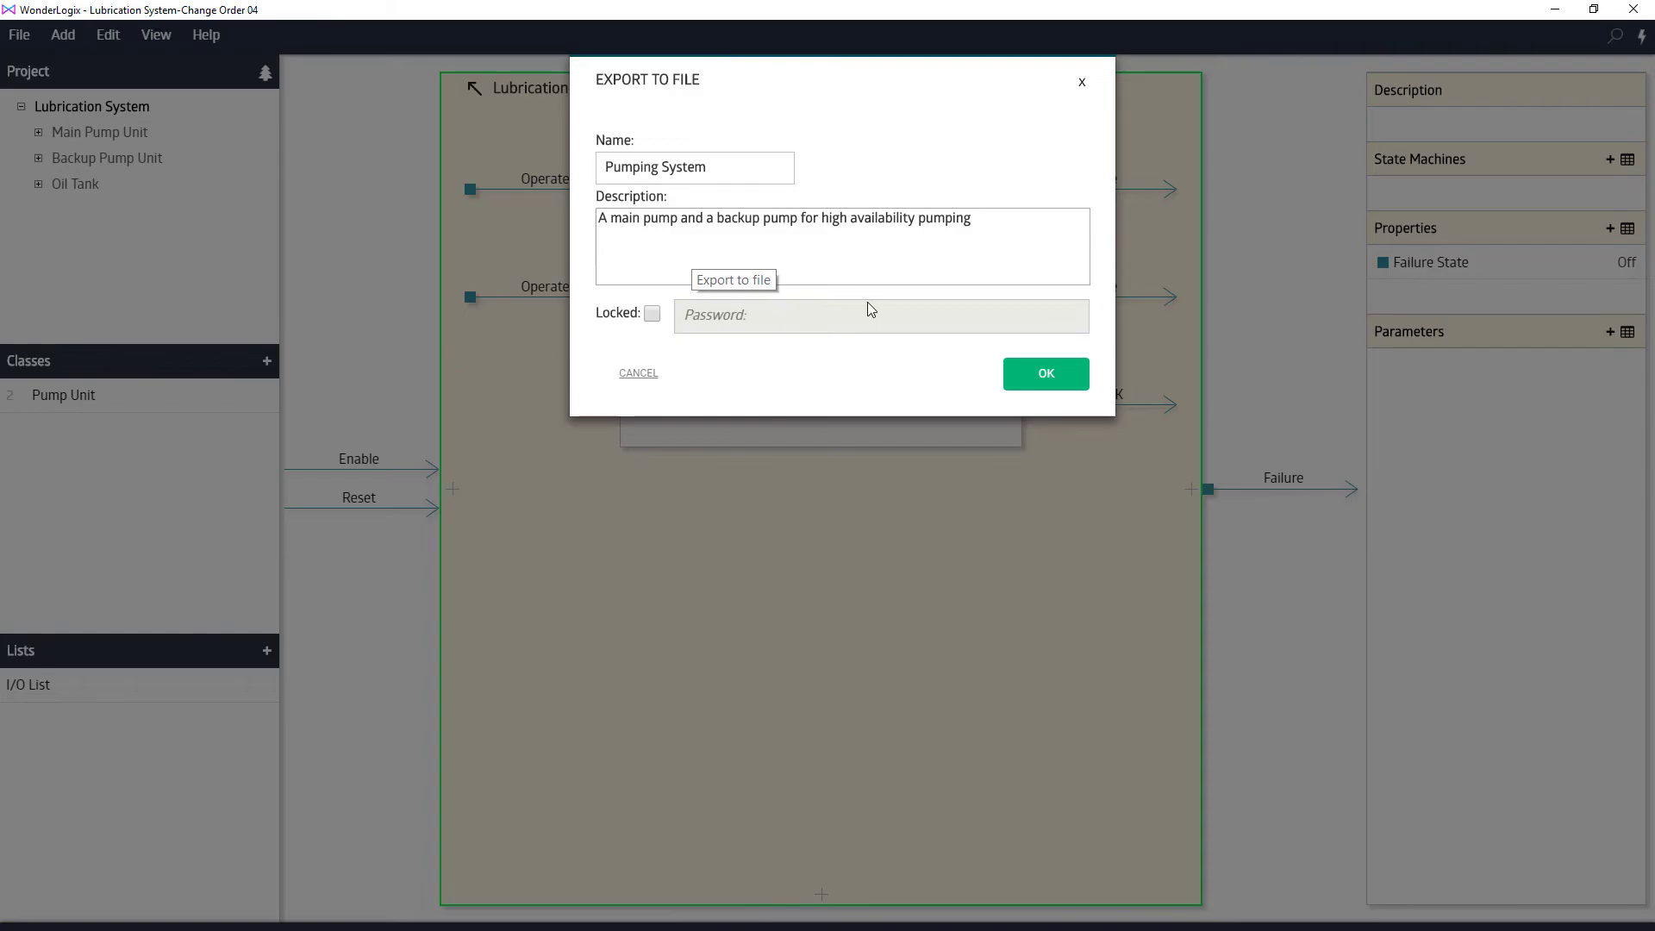
left_click(1059, 377)
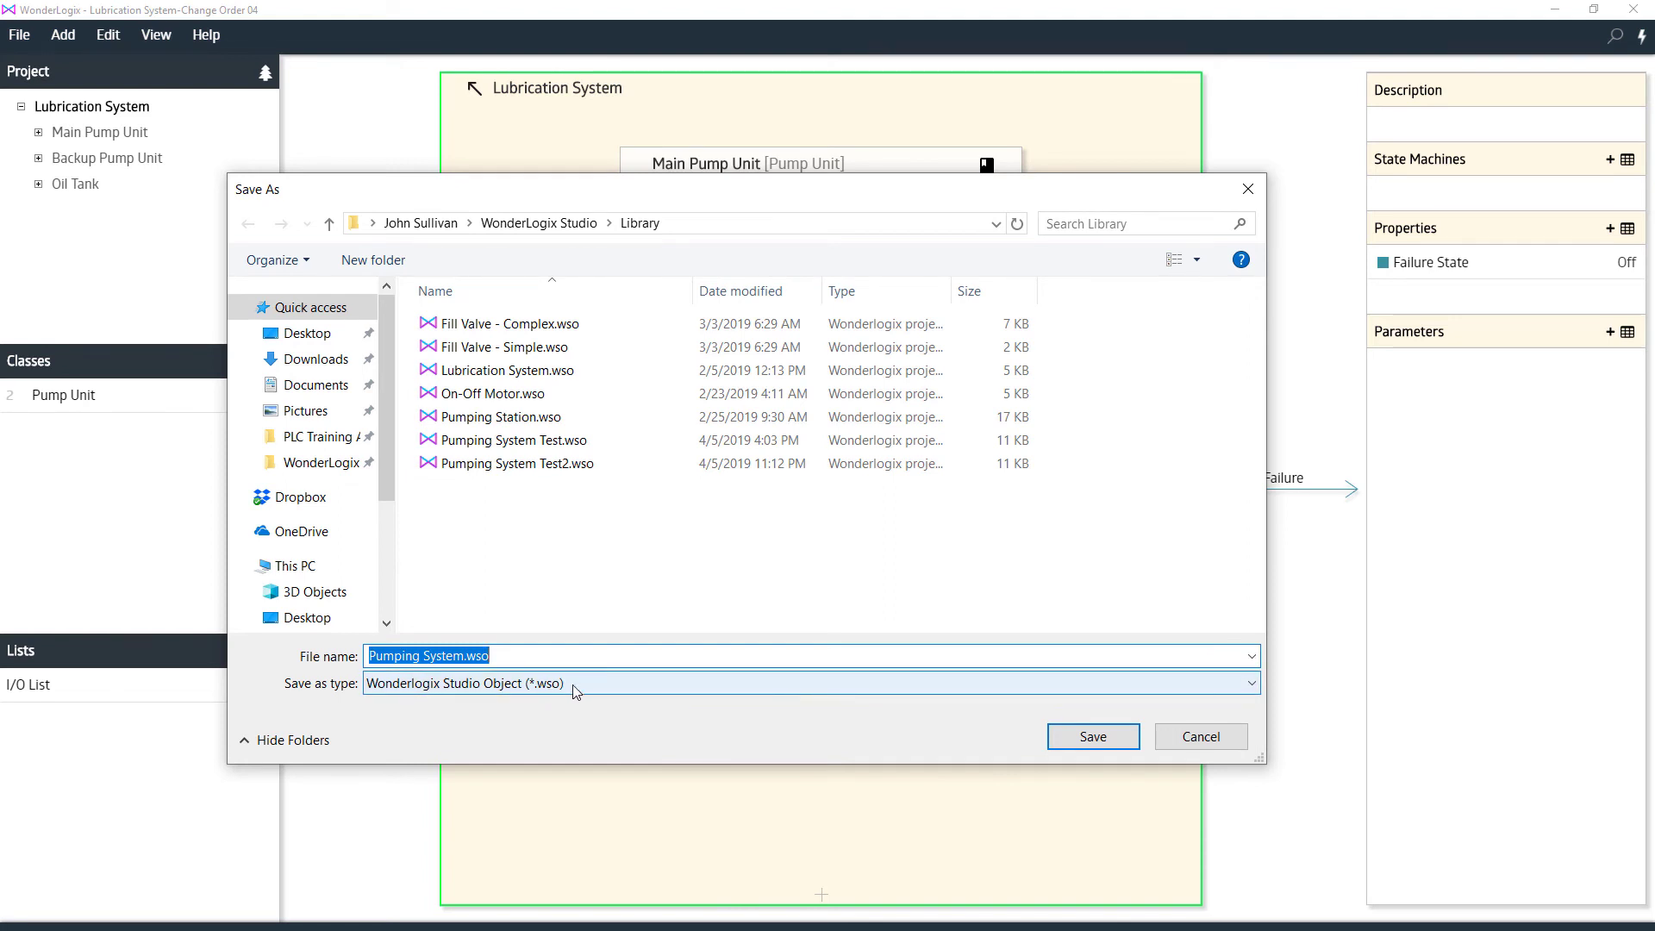
left_click(1090, 736)
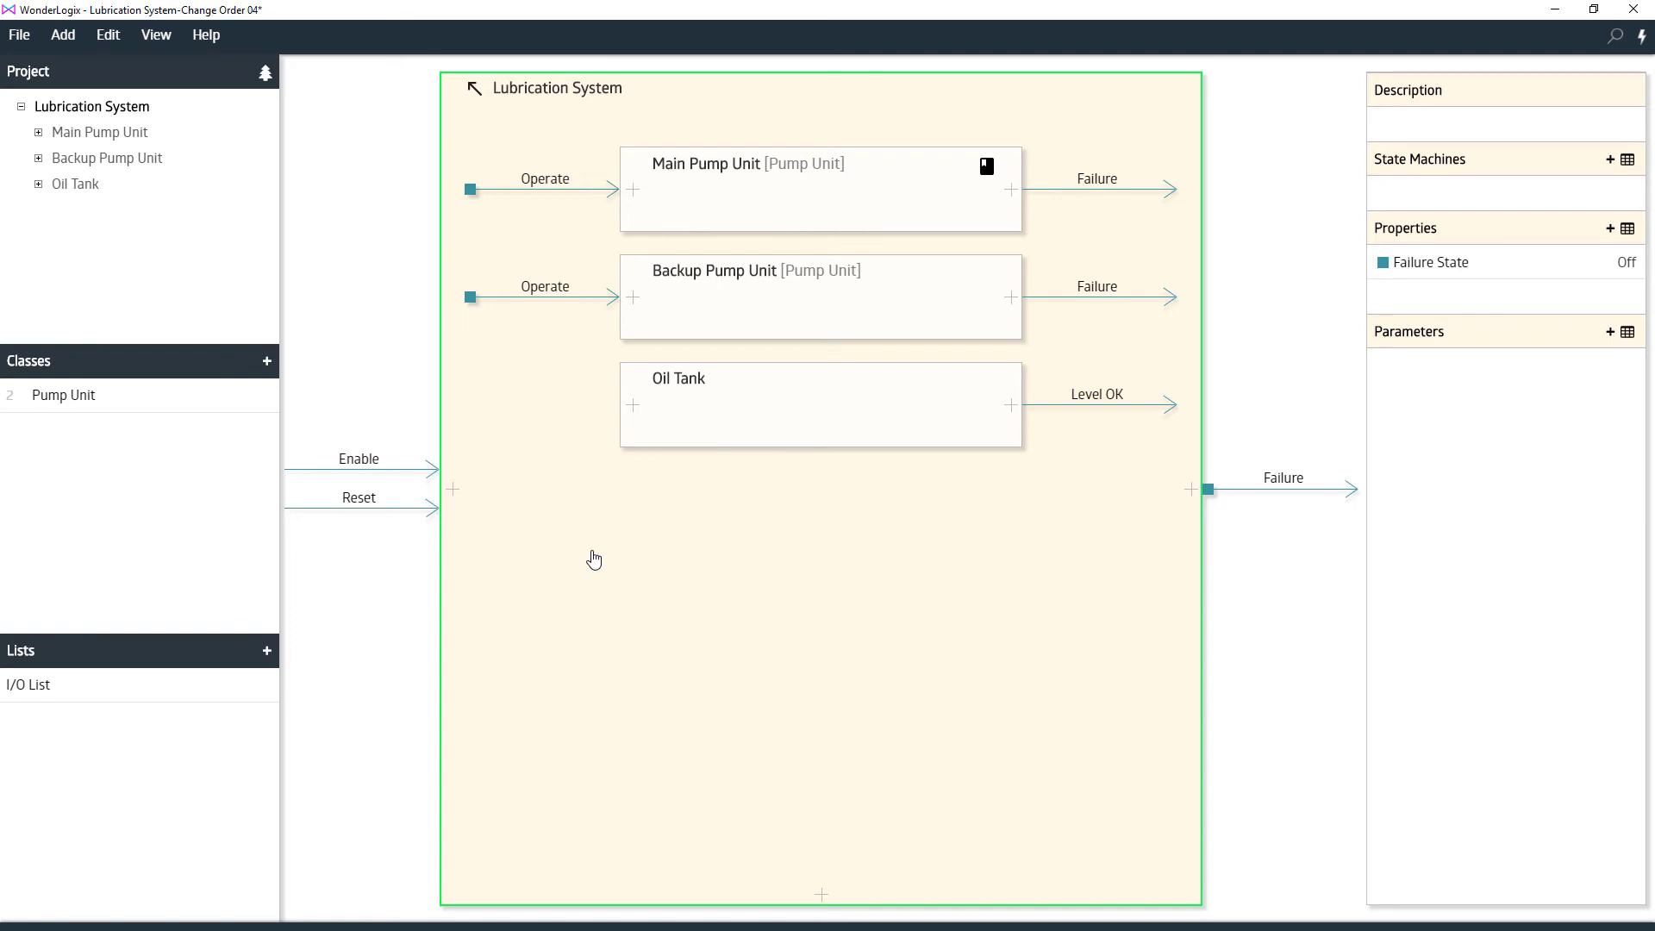
- Switch back to the Water Supply System project and import the local class Pumping System.wso from the library
left_click(159, 42)
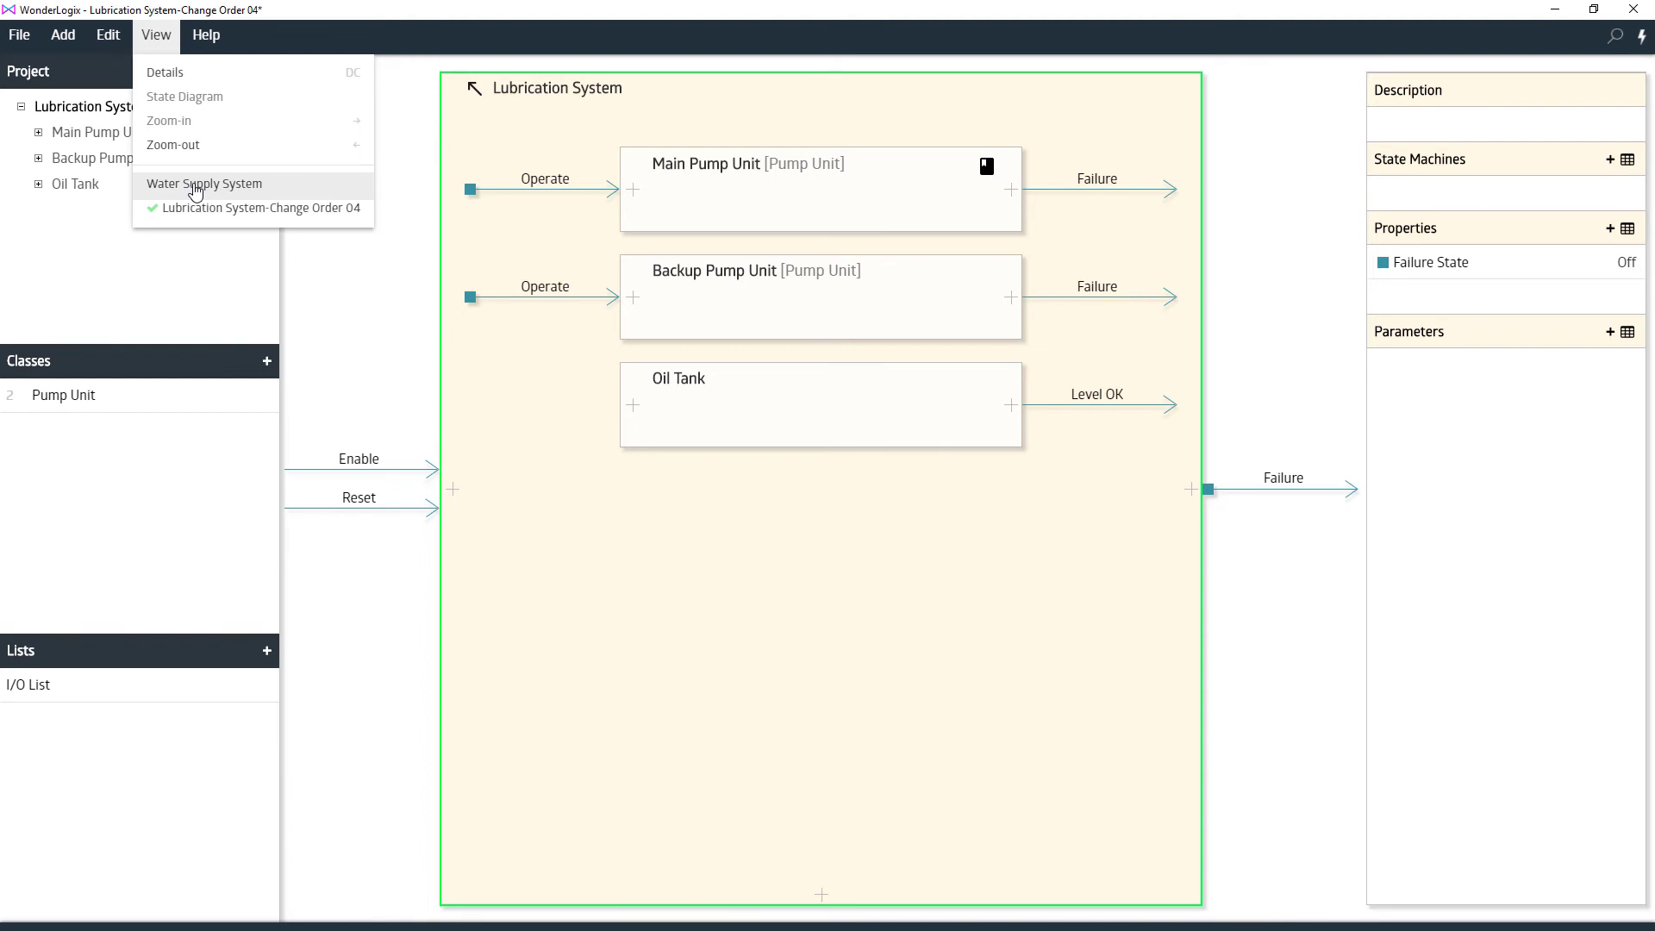
left_click(195, 191)
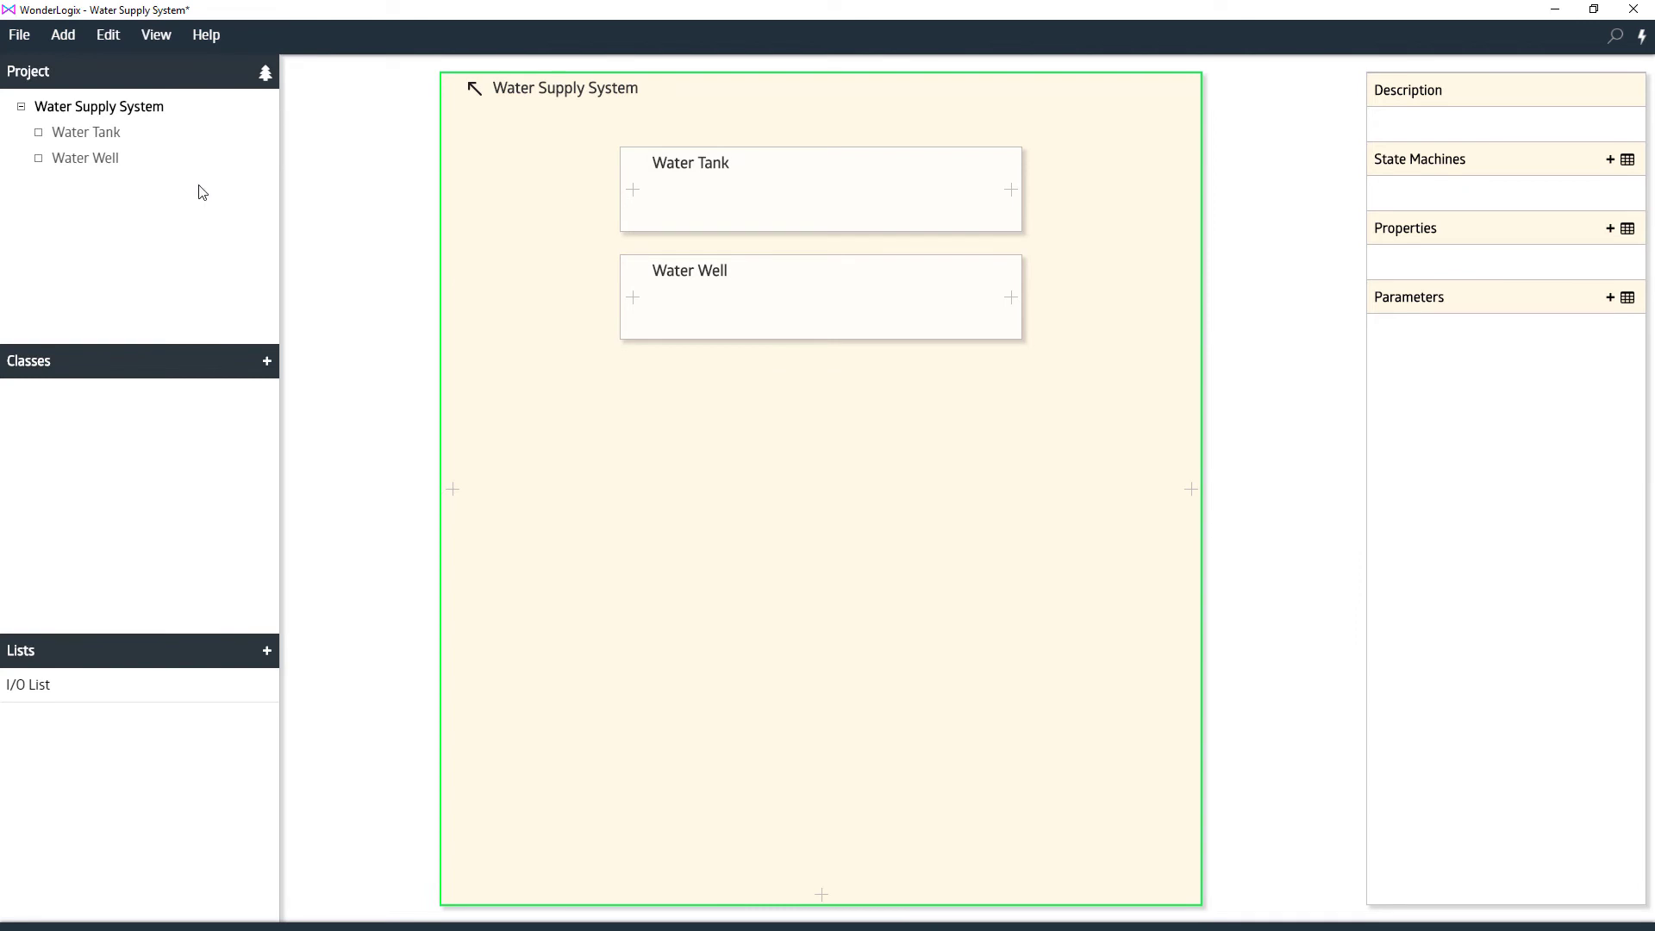
left_click(263, 364)
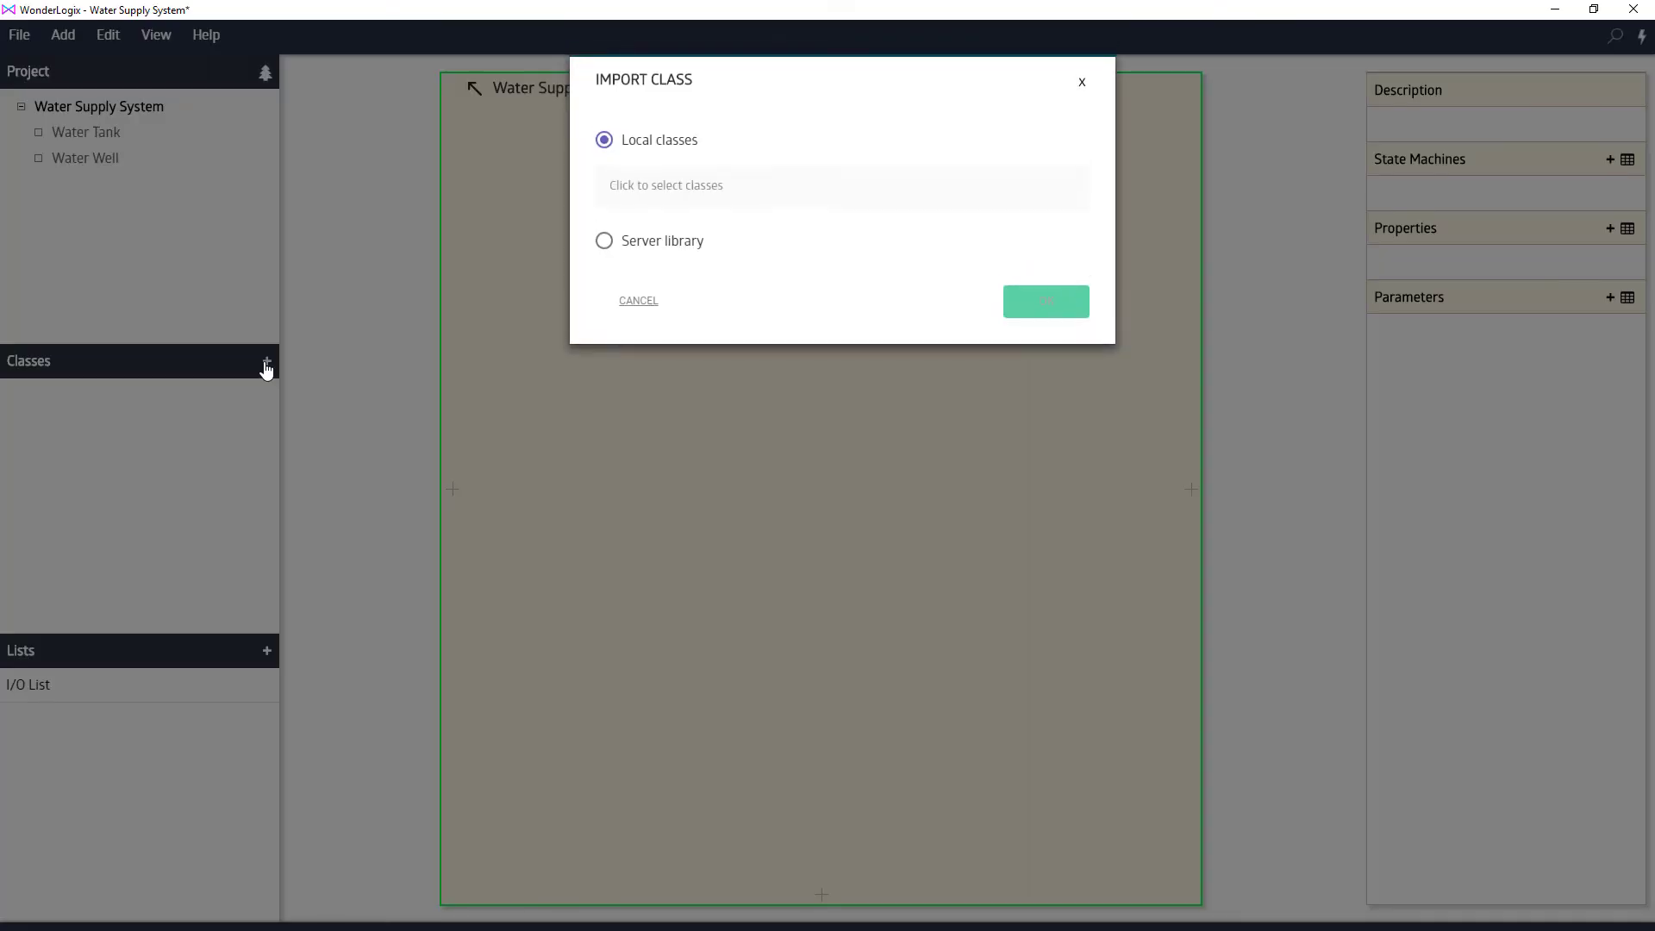
left_click(716, 191)
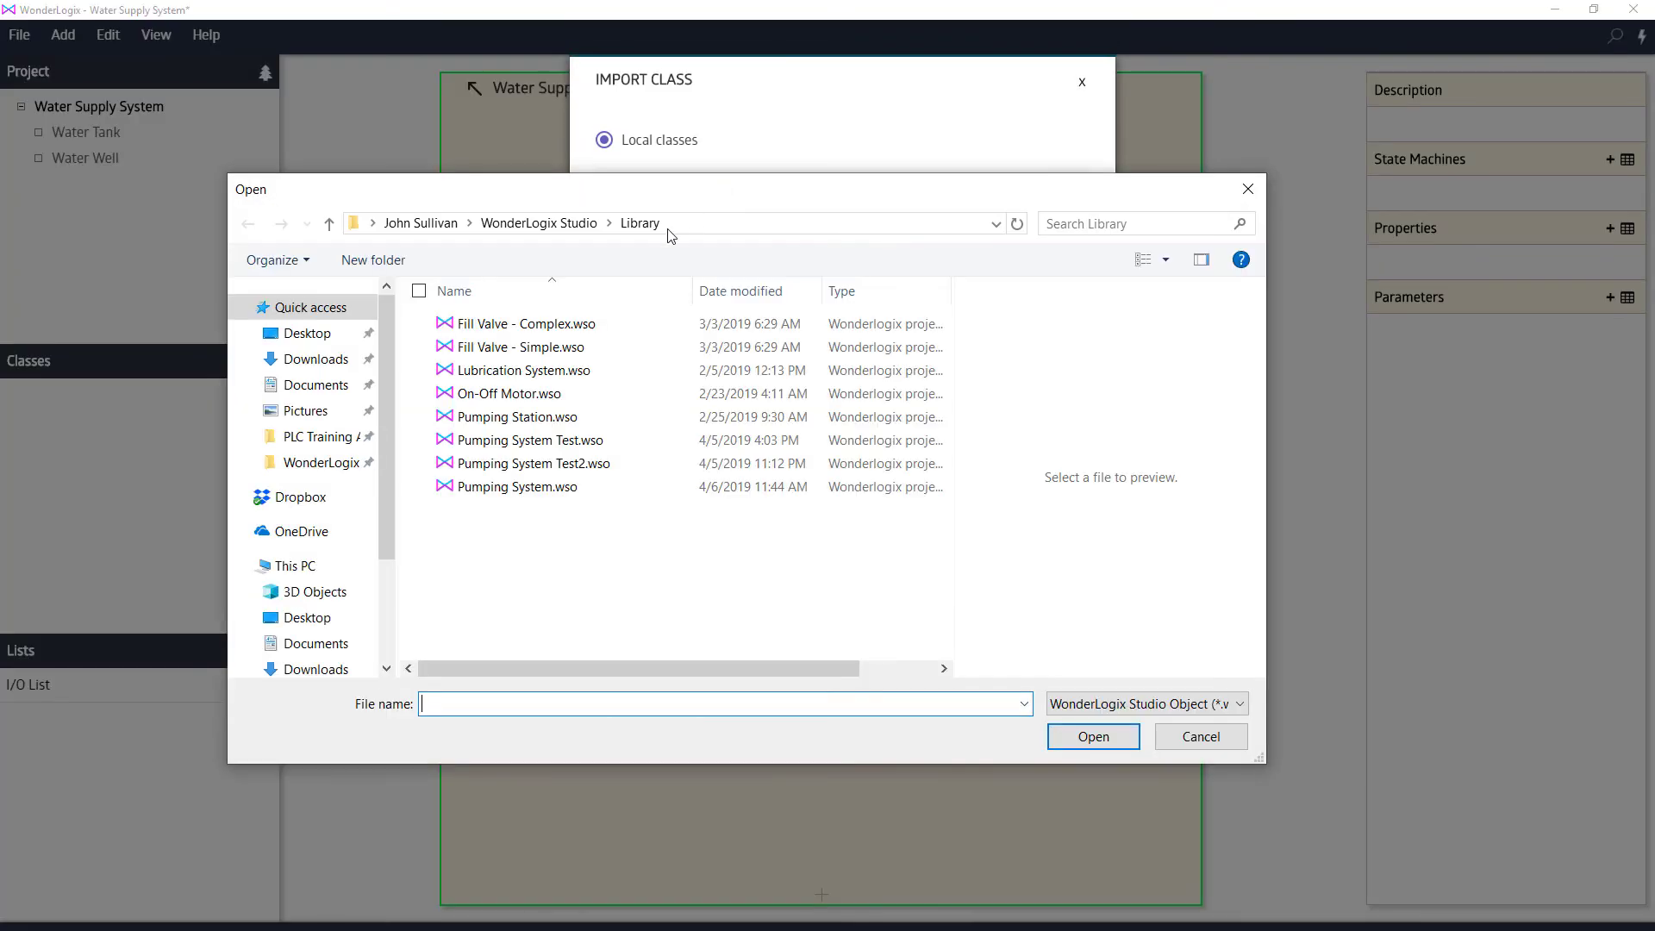
left_click(536, 490)
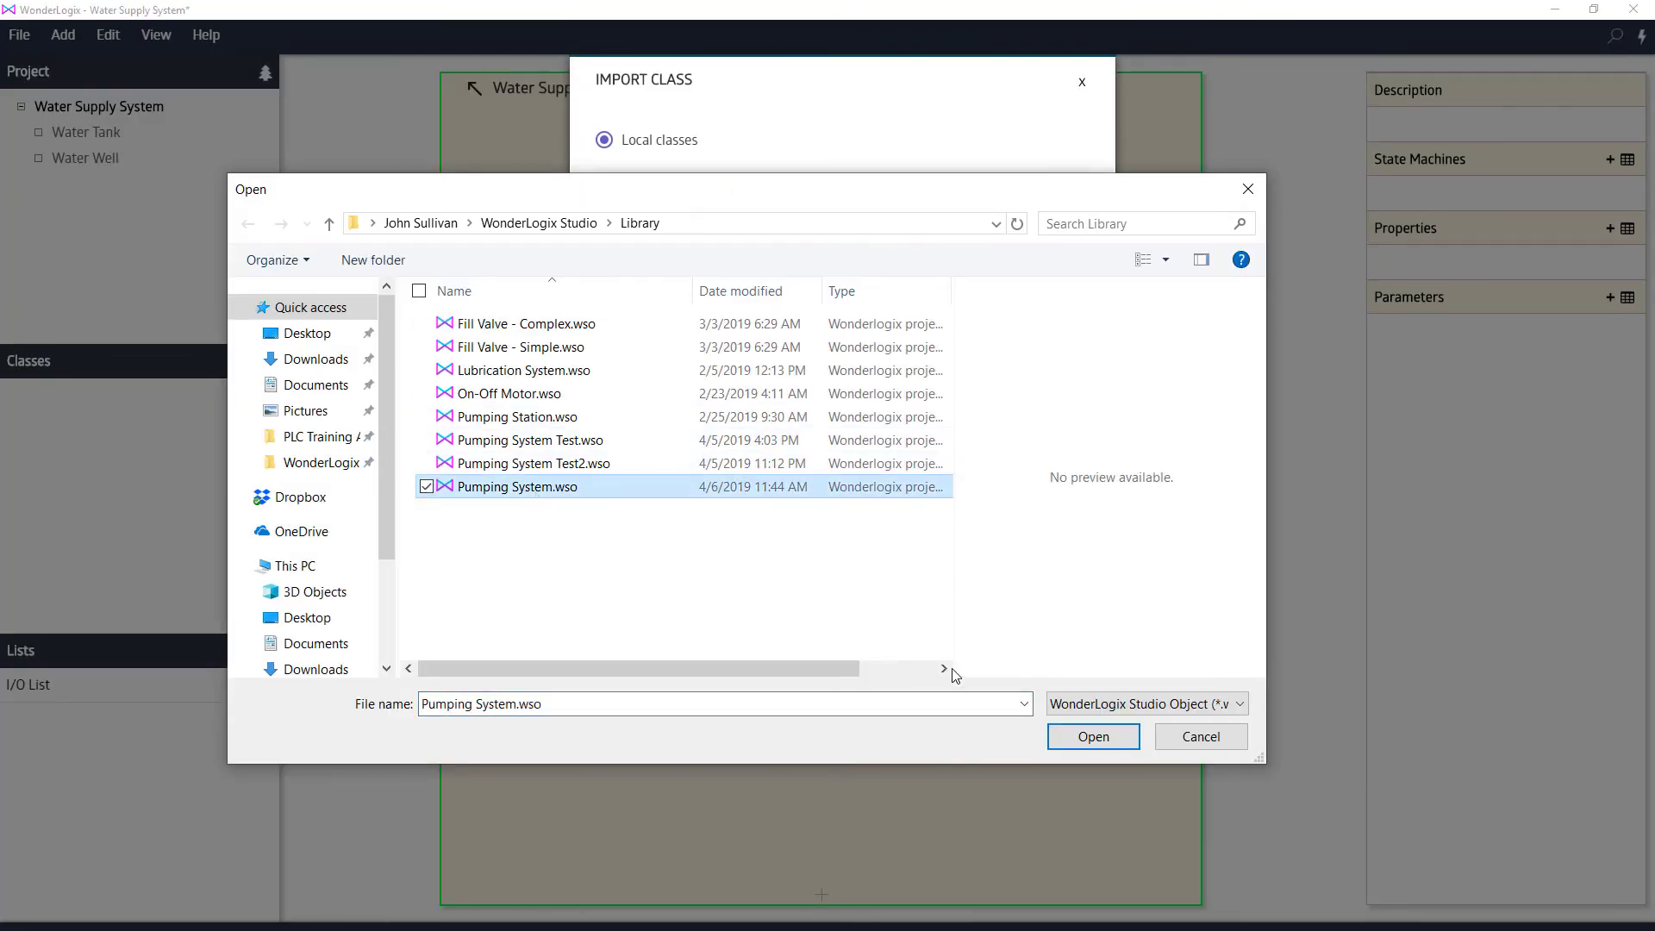
left_click(1093, 737)
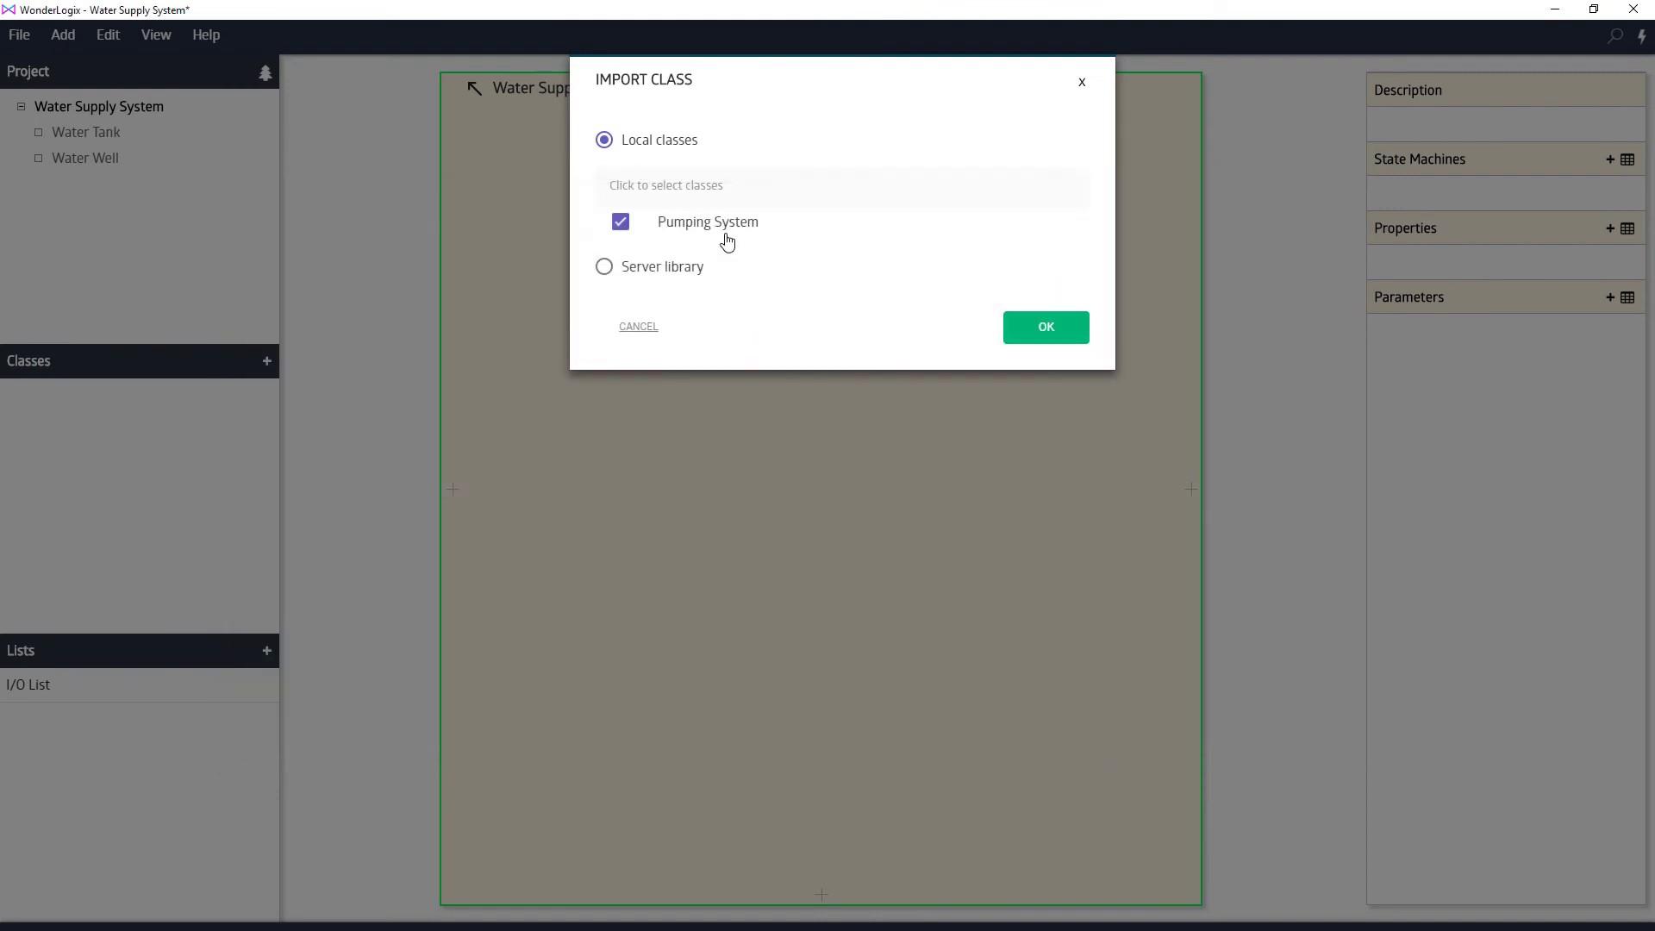
left_click(1061, 334)
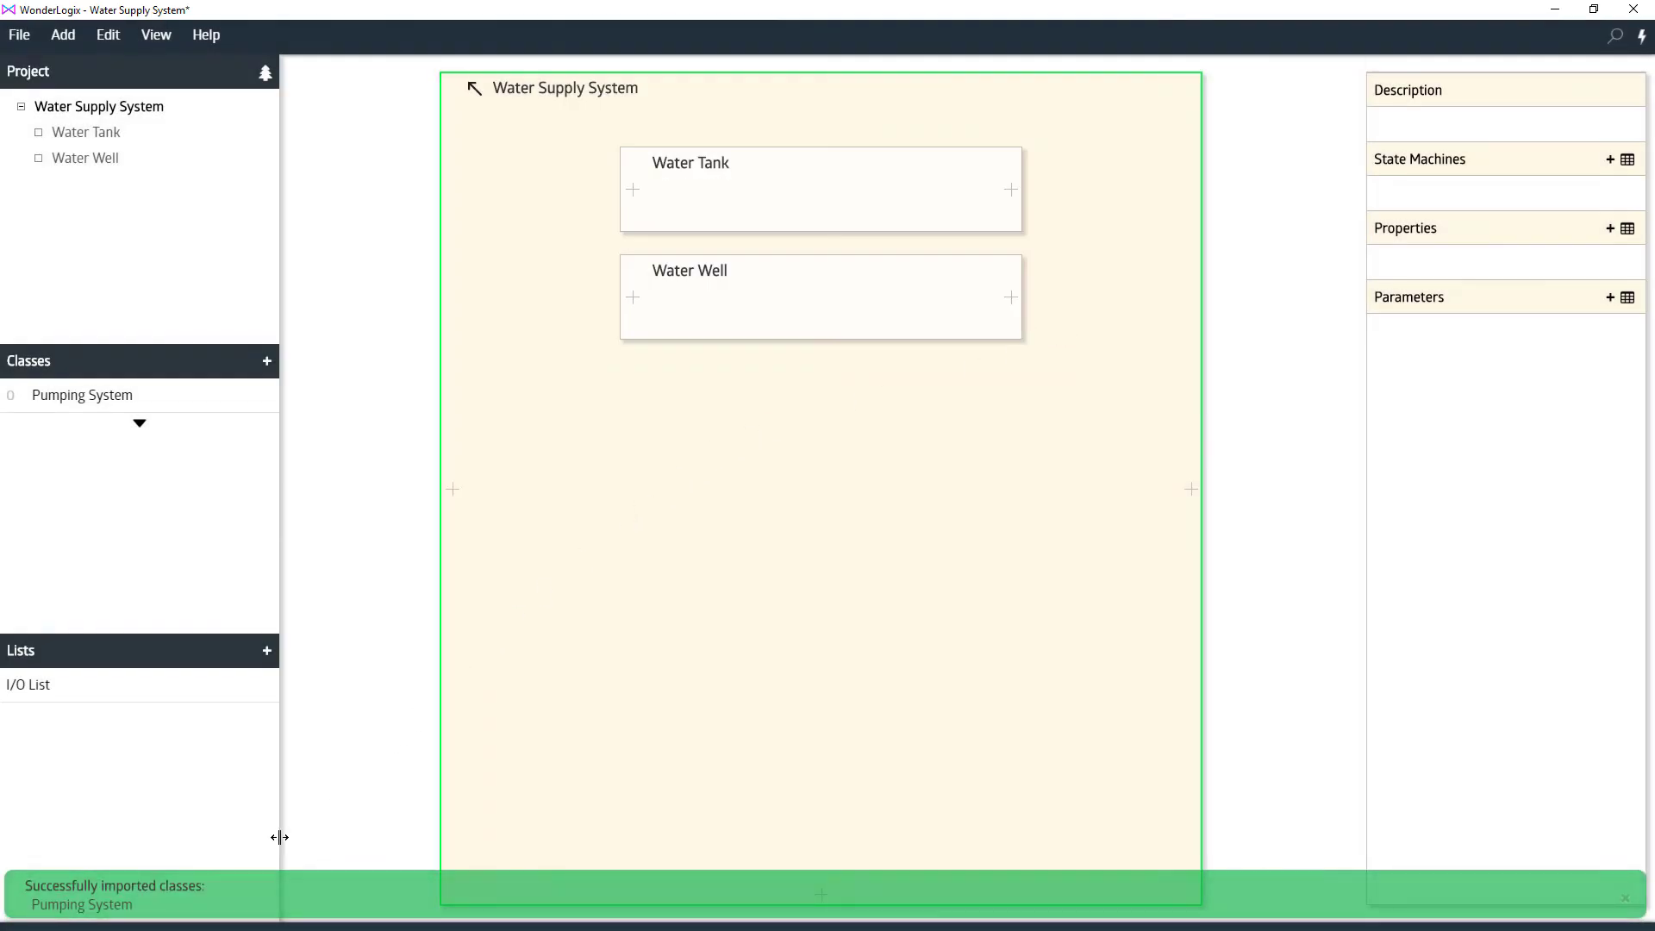
- Expand the imported classes and add a single instance of the Pumping System class named Pumping System
left_click(140, 426)
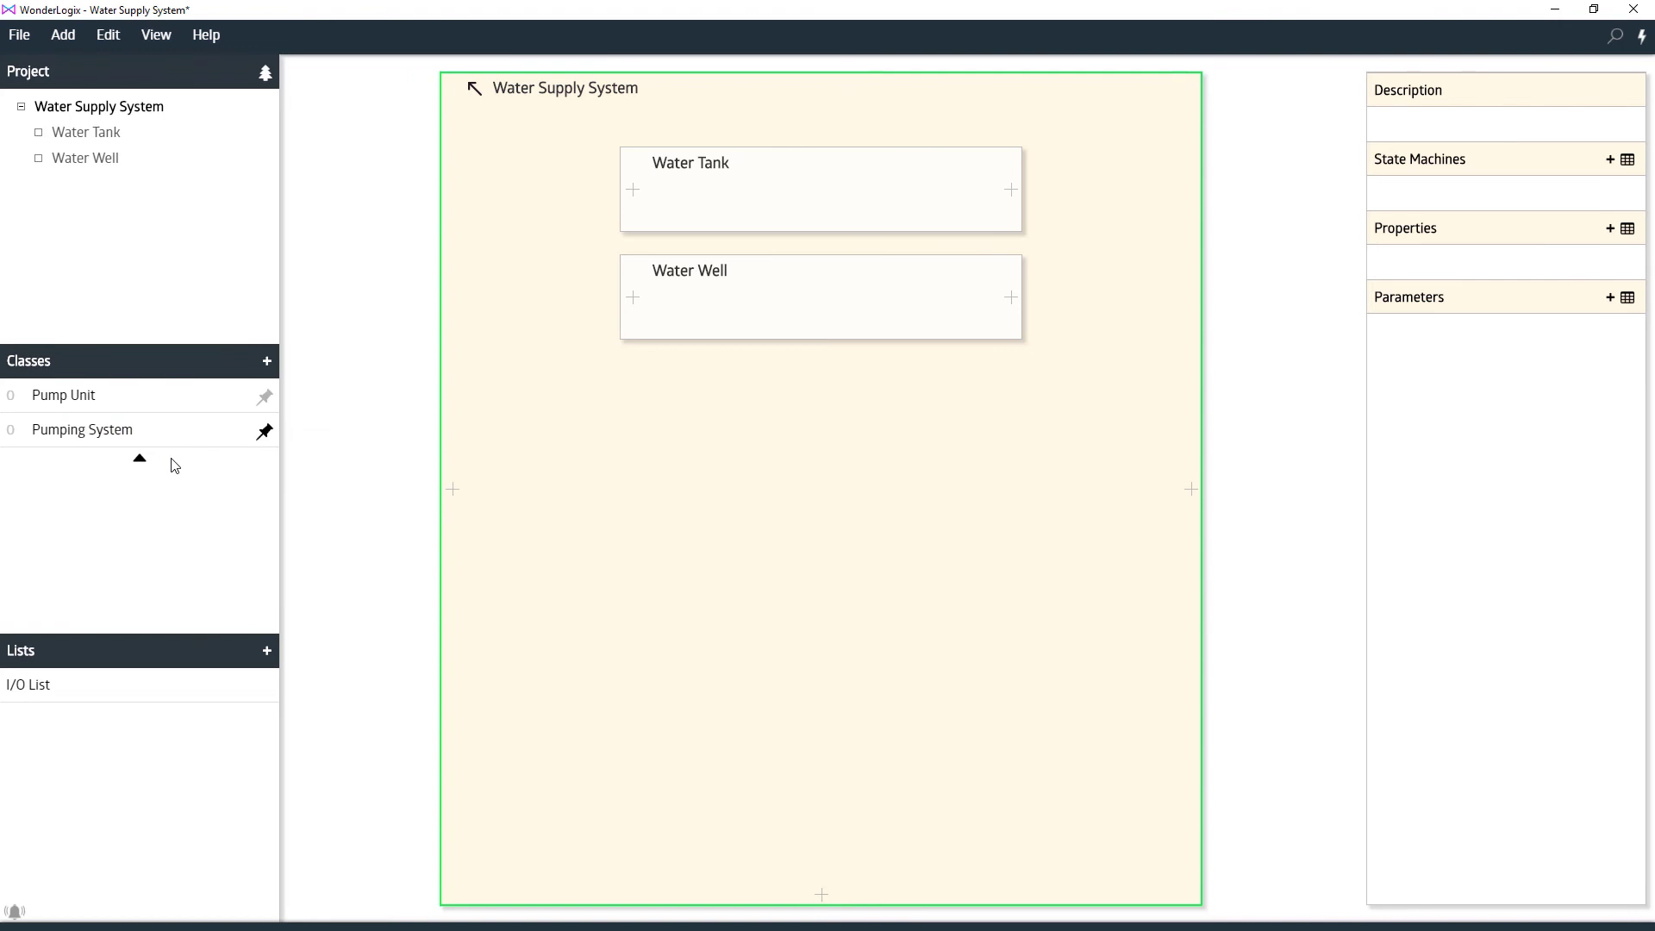
left_click(241, 429)
type("Pump")
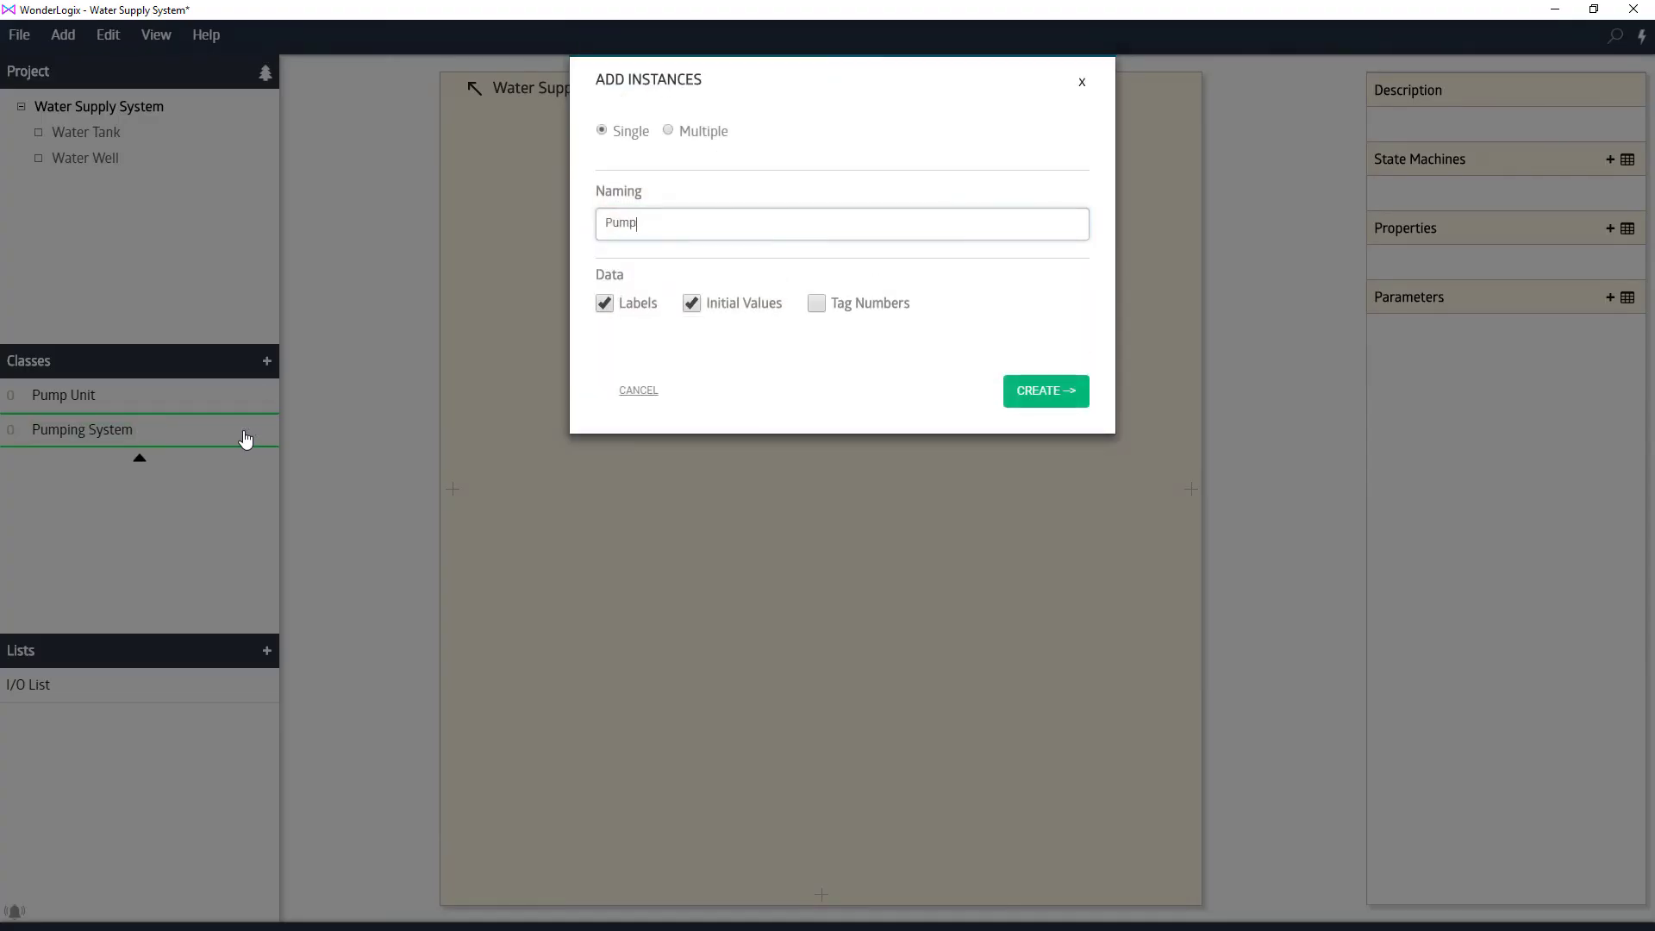
type("ing System")
left_click(1027, 402)
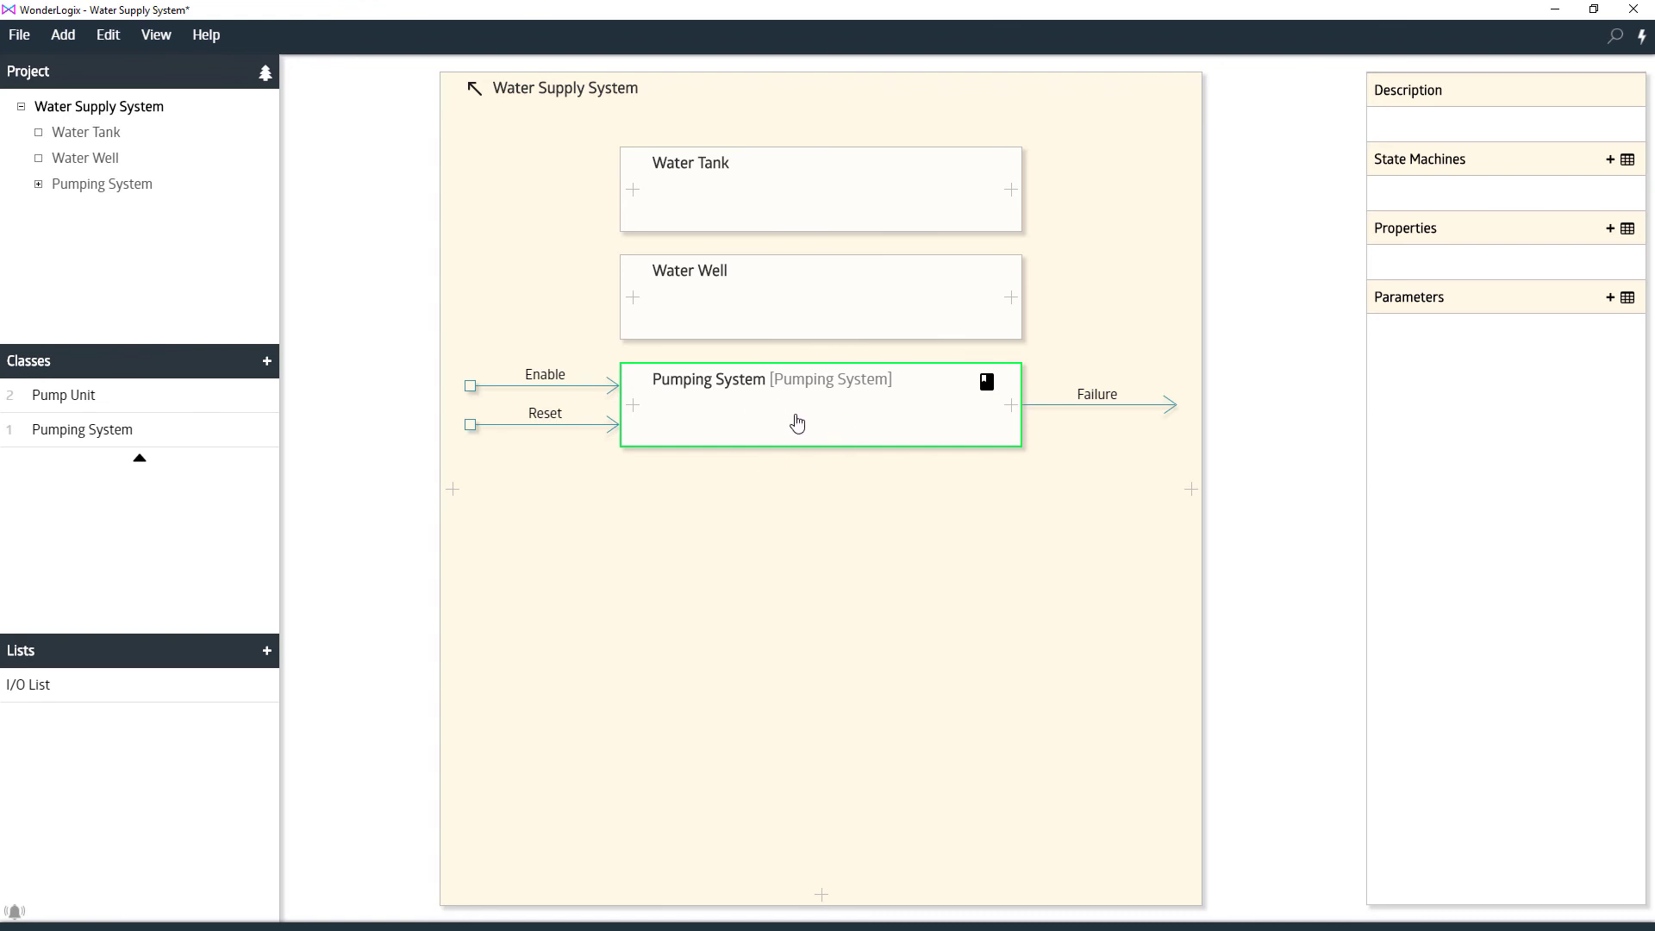
- Move the Pumping System component into the Water Well component and open Water Well
left_click_drag(799, 423, 795, 314)
double_click(795, 314)
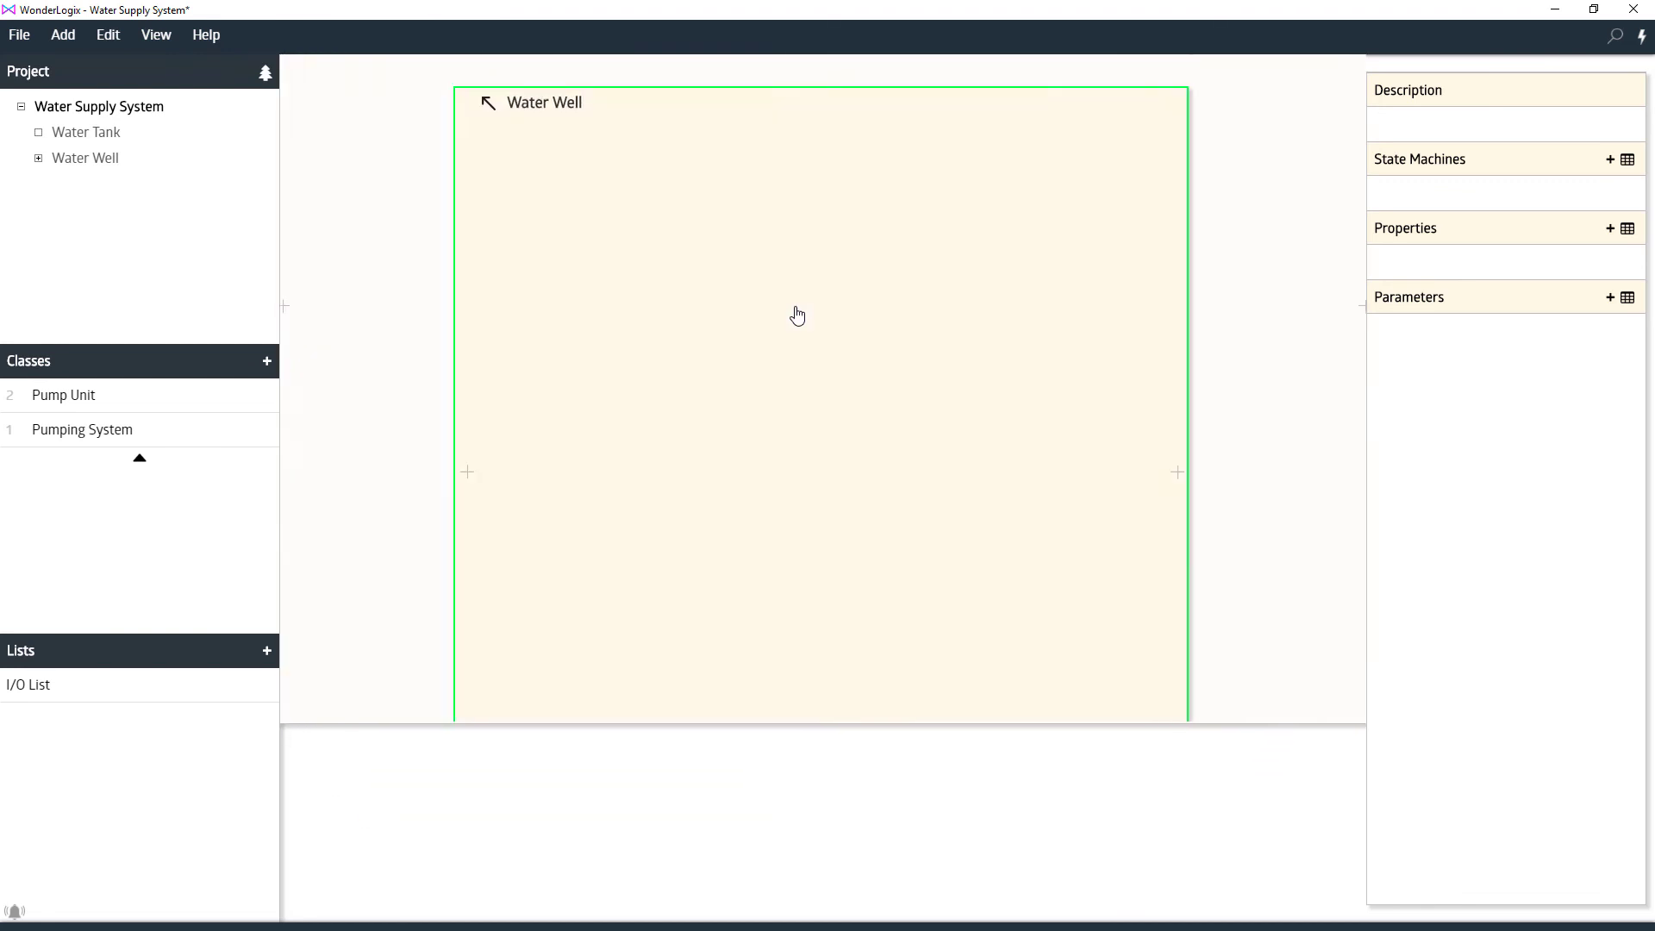